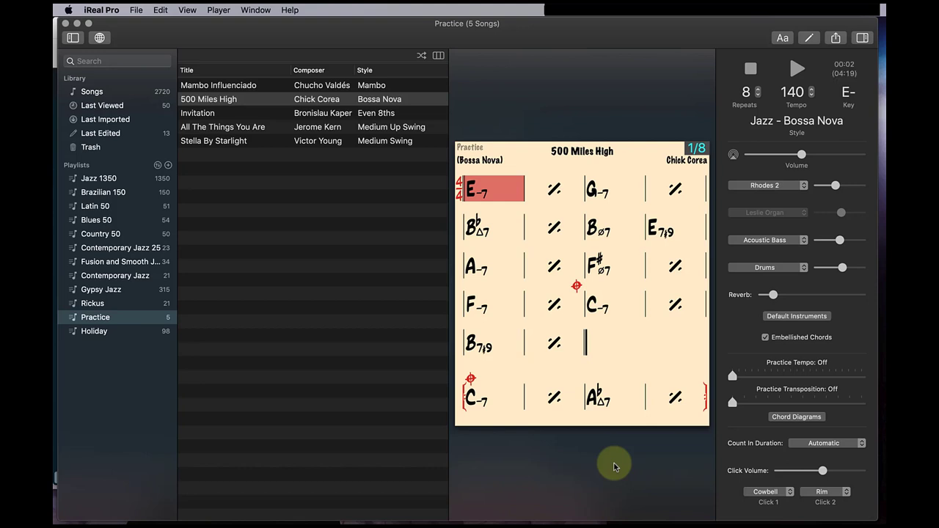
Step: Switch from the Practice playlist to the Library Songs list of all 2720 songs
{"action": "left_click", "coordinate": [94, 92]}
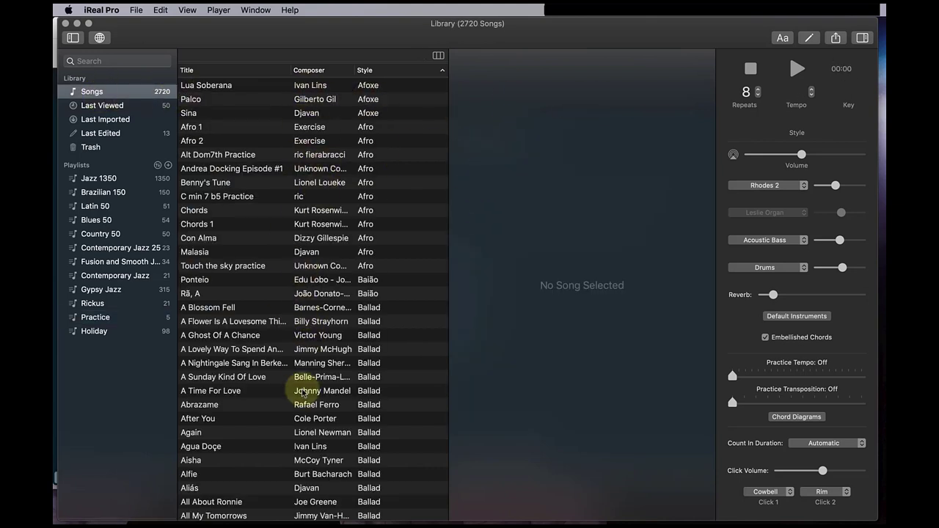
Step: Go to the iReal Pro Main Playlists page in Safari and pick the Jazz 1350 playlist
{"action": "left_click", "coordinate": [101, 39]}
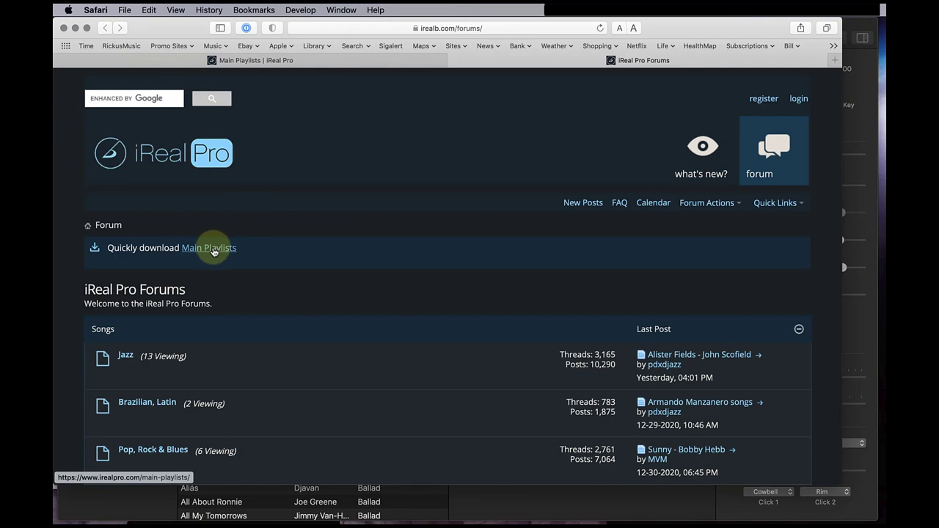
{"action": "left_click", "coordinate": [214, 251]}
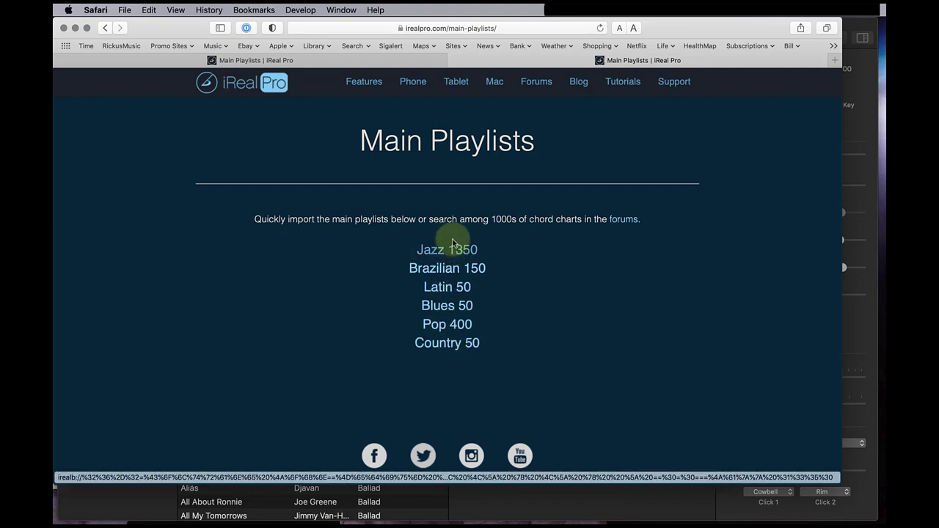
{"action": "left_click", "coordinate": [451, 251]}
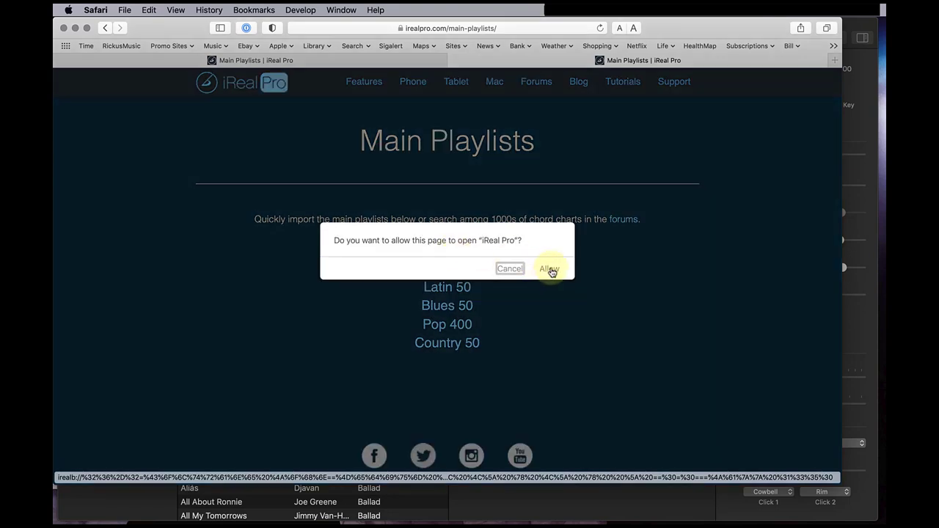
Step: Let the page open iReal Pro and browse the Jazz 1350 preview around song 424
{"action": "left_click", "coordinate": [550, 269]}
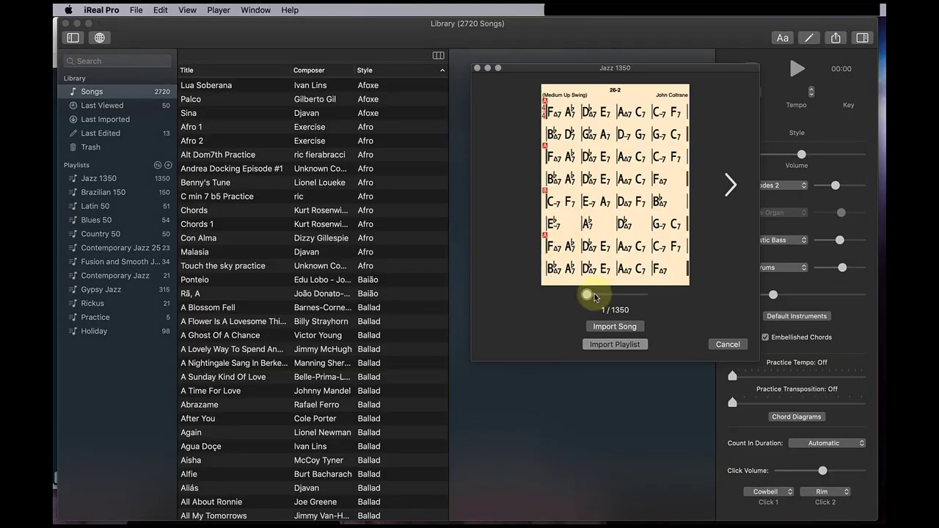
{"action": "left_click_drag", "start_coordinate": [594, 296], "coordinate": [604, 295]}
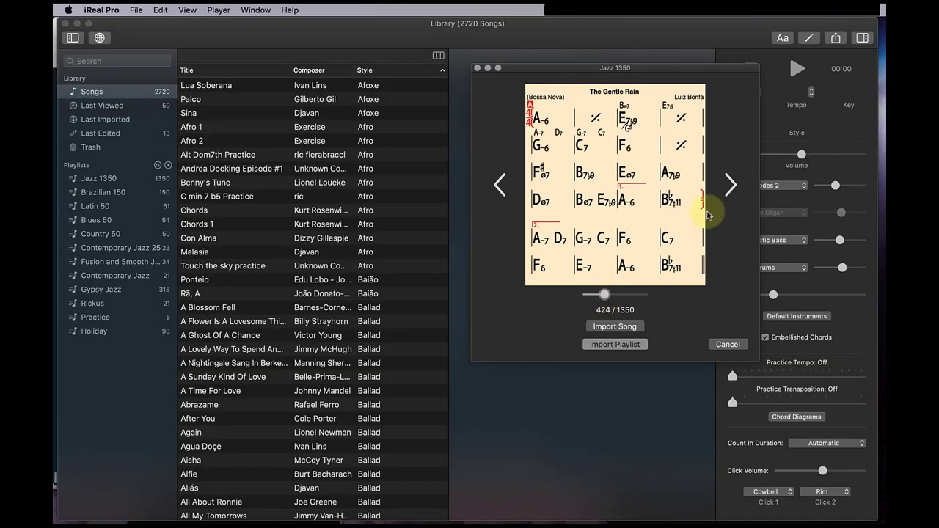
{"action": "left_click", "coordinate": [728, 190]}
{"action": "left_click", "coordinate": [729, 191]}
{"action": "left_click", "coordinate": [729, 192]}
{"action": "left_click", "coordinate": [729, 193]}
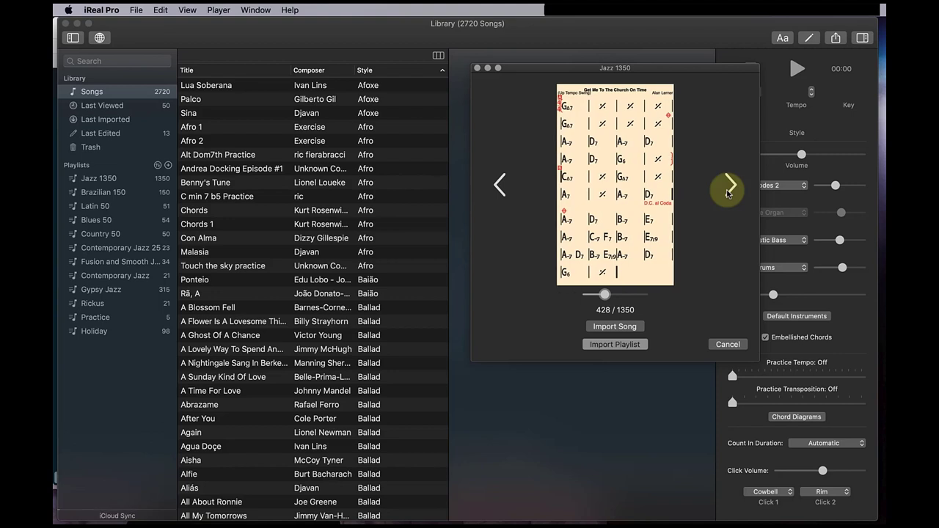
Step: Import the Jazz 1350 playlist, then delete the duplicate Jazz 1350 1 playlist but keep its songs
{"action": "left_click", "coordinate": [614, 345]}
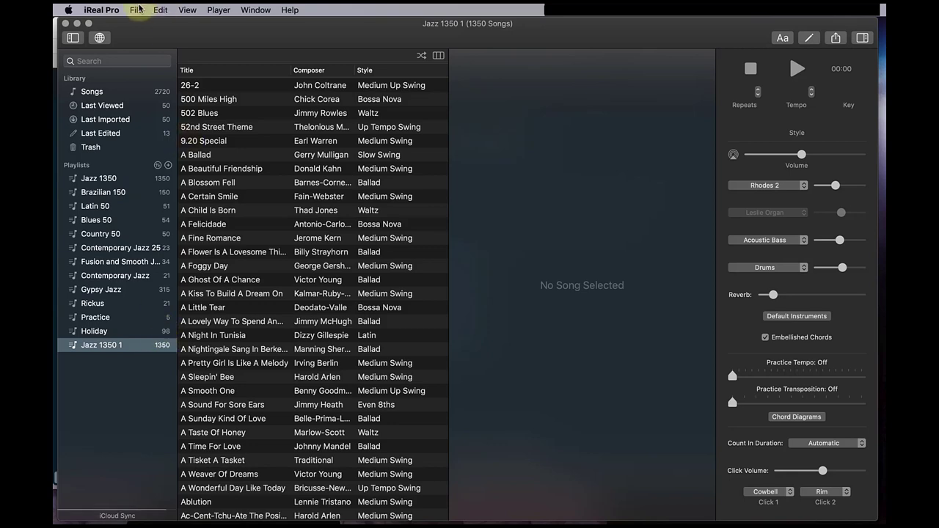
{"action": "key", "text": "Delete"}
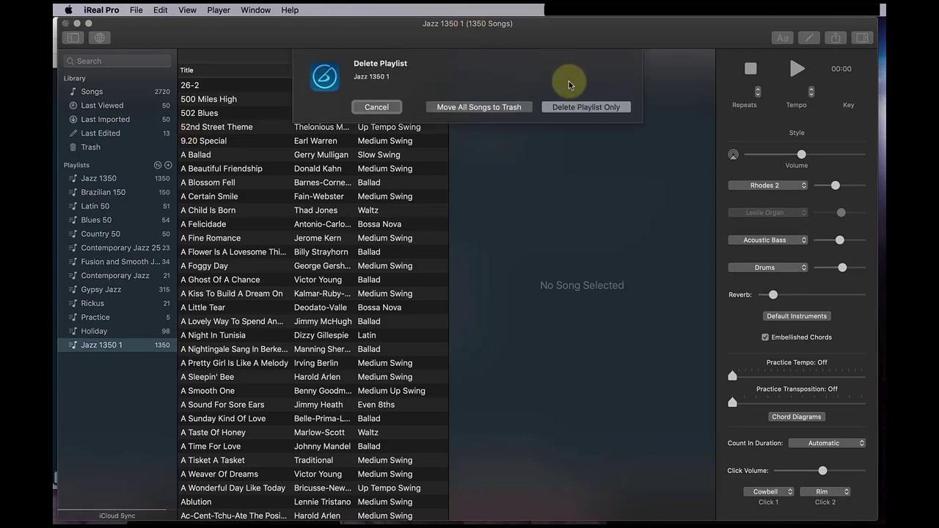
{"action": "left_click", "coordinate": [579, 107]}
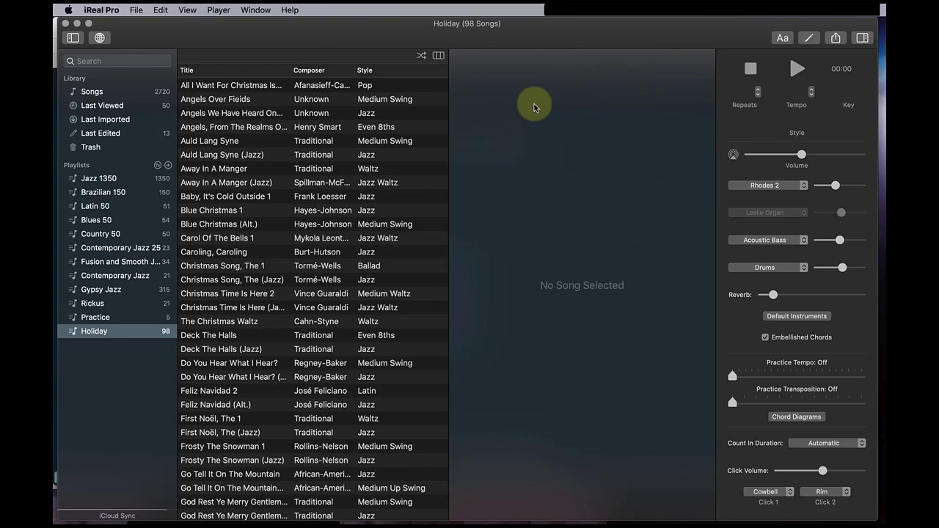
Step: Sort the library by title, style, composer and title again, then open the Practice playlist
{"action": "left_click", "coordinate": [109, 94]}
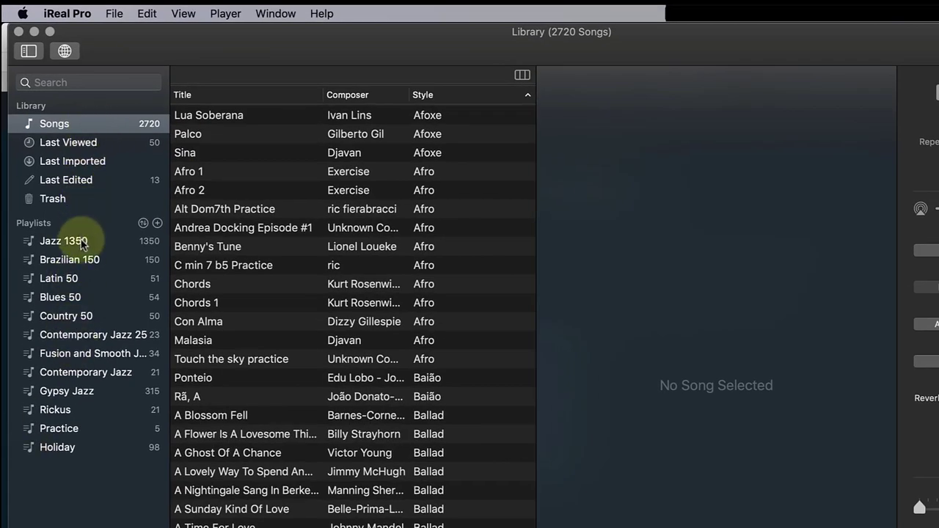
{"action": "left_click", "coordinate": [209, 96]}
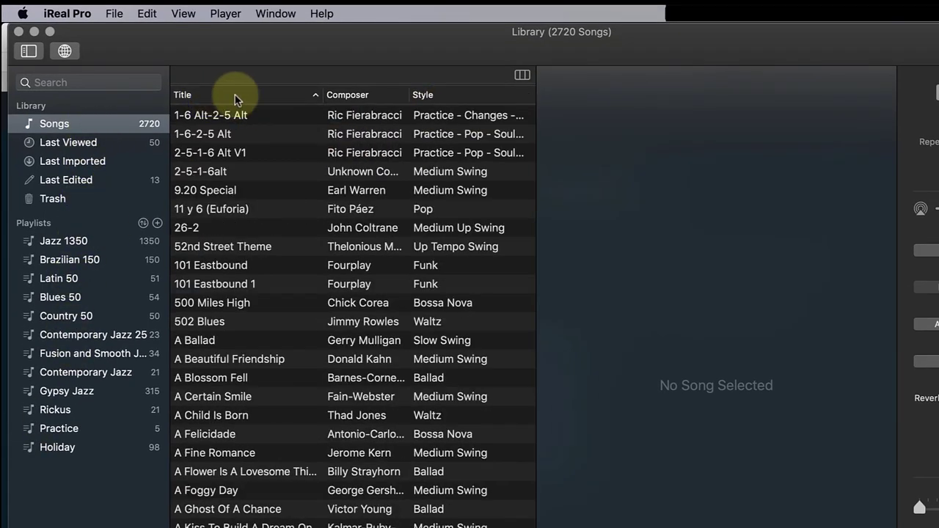
{"action": "left_click", "coordinate": [427, 101]}
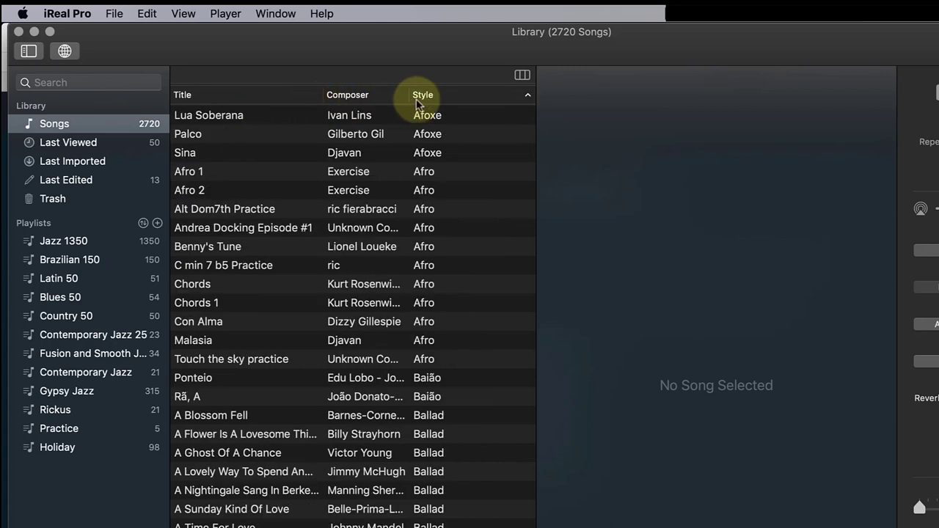
{"action": "left_click", "coordinate": [372, 95]}
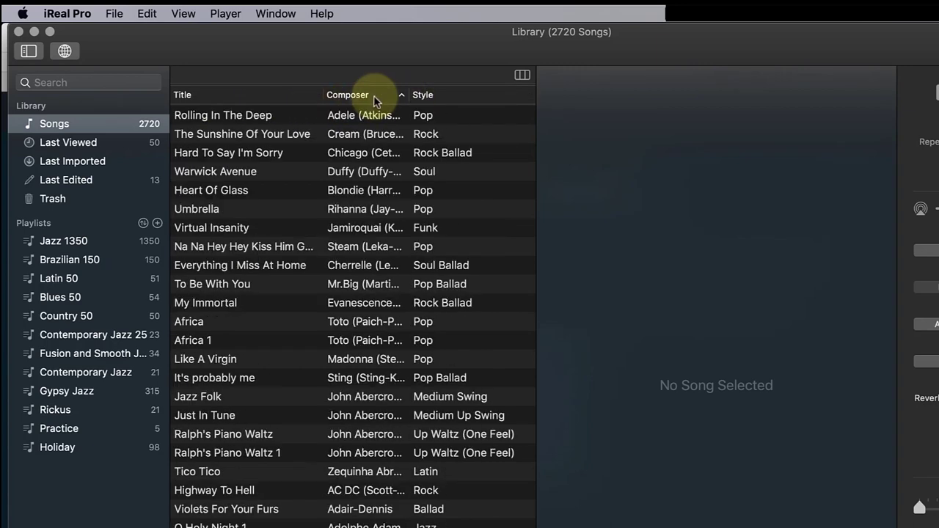
{"action": "left_click", "coordinate": [200, 92]}
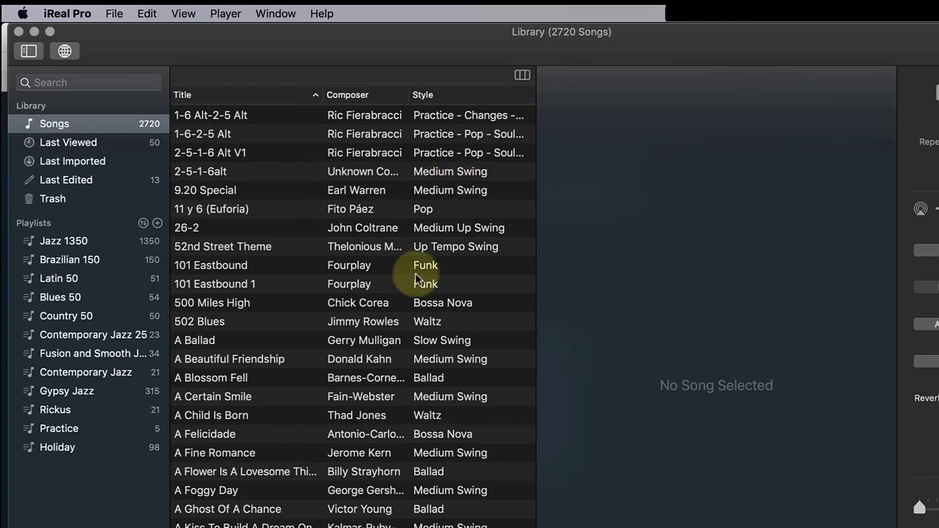
{"action": "left_click", "coordinate": [81, 431]}
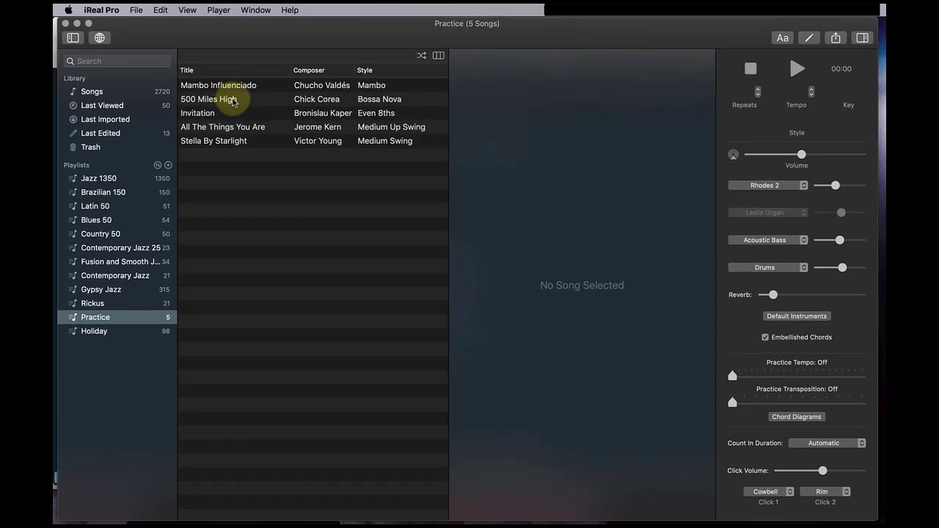
Step: Open 500 Miles High and change its chord font to Classic, then to Hand Writing
{"action": "left_click", "coordinate": [233, 102]}
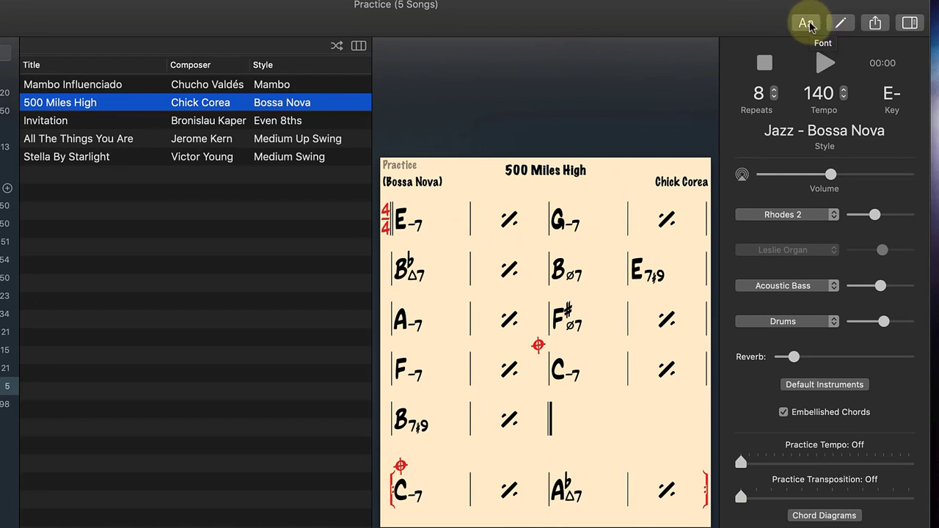
{"action": "left_click", "coordinate": [807, 24]}
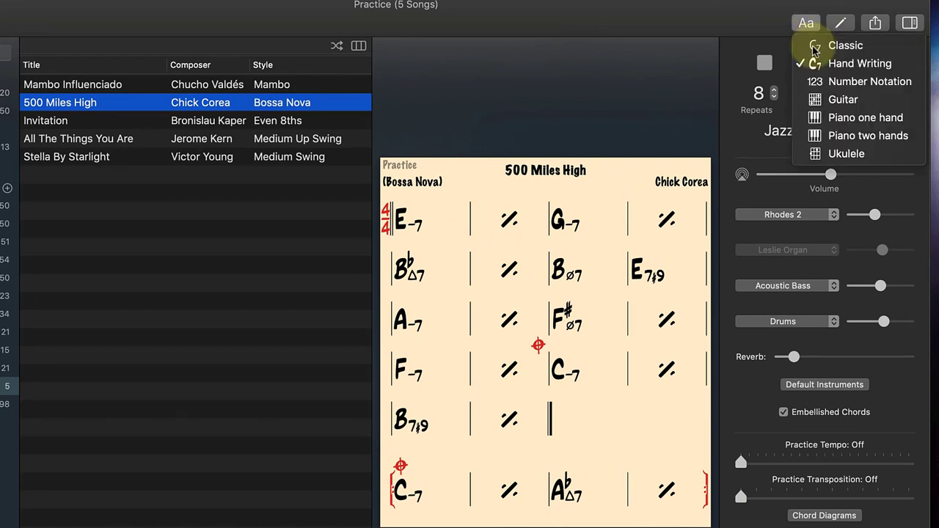
{"action": "left_click", "coordinate": [830, 45]}
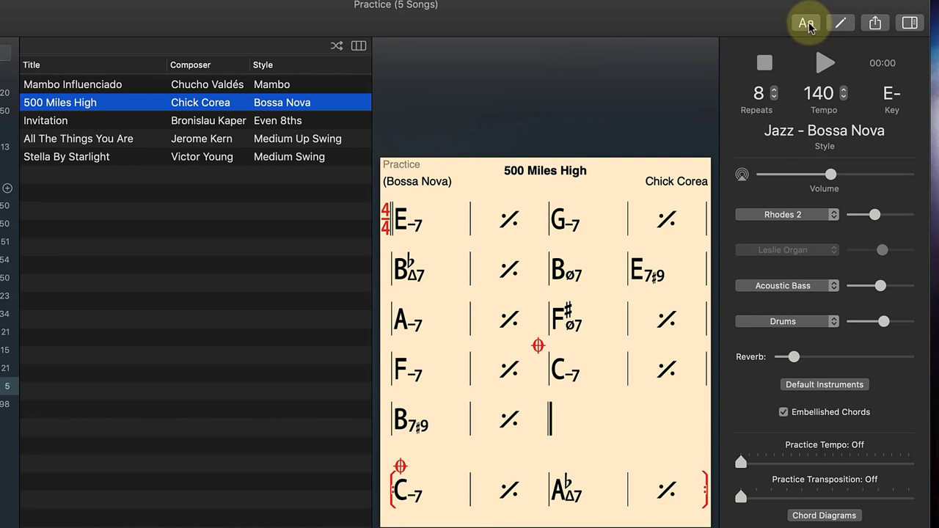
{"action": "left_click", "coordinate": [809, 26]}
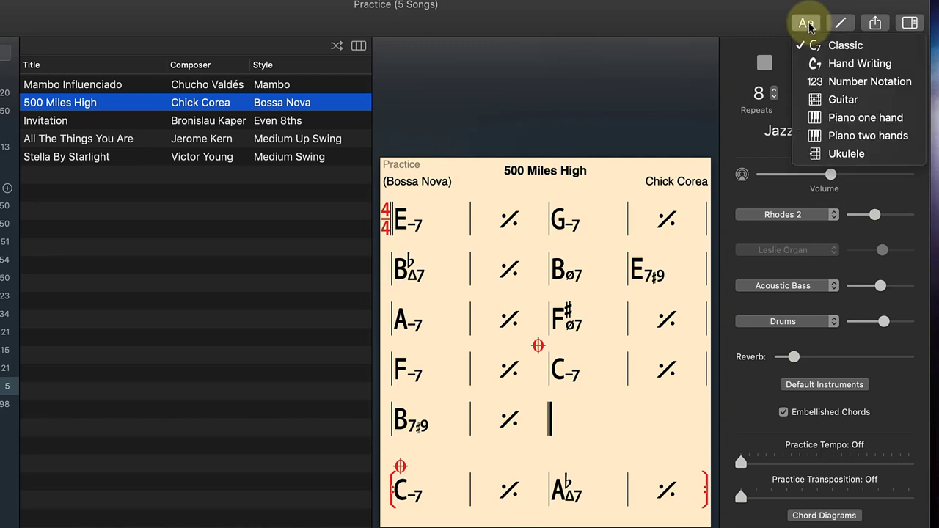
{"action": "left_click", "coordinate": [817, 66]}
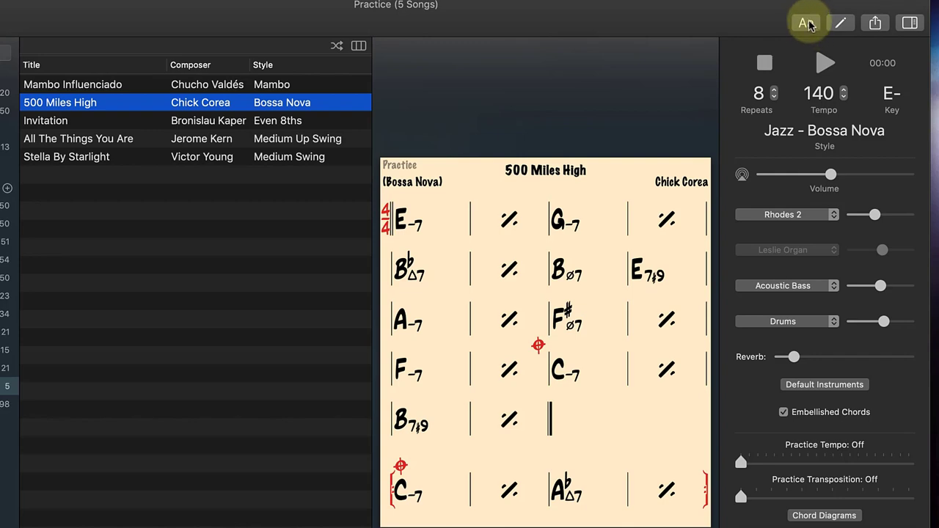
Step: Preview the chart with guitar diagrams, then one-hand and two-hand piano voicings
{"action": "left_click", "coordinate": [806, 24]}
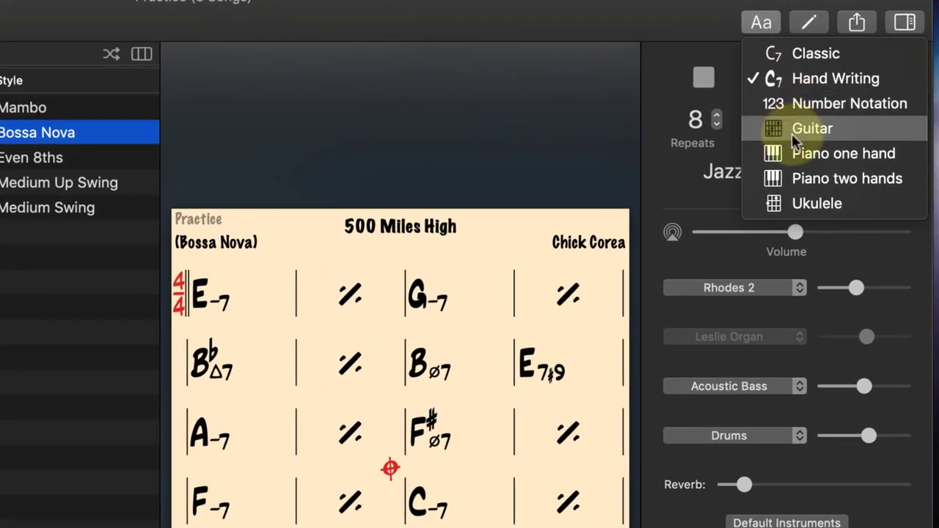
{"action": "left_click", "coordinate": [791, 129]}
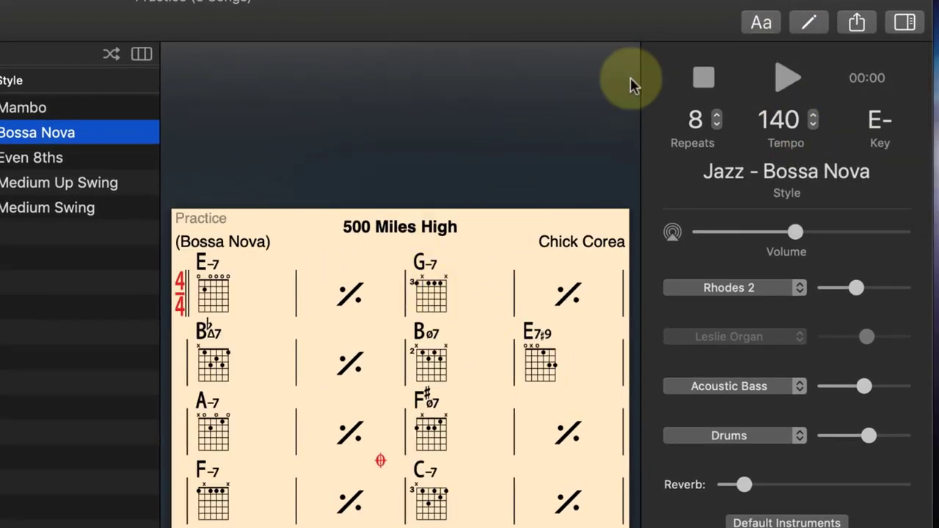
{"action": "left_click", "coordinate": [766, 26]}
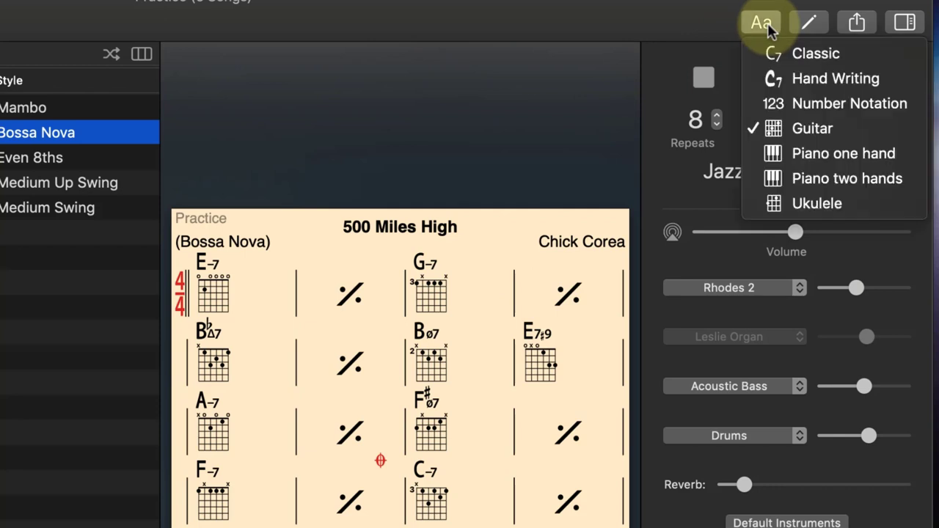
{"action": "left_click", "coordinate": [765, 26]}
{"action": "left_click", "coordinate": [765, 27]}
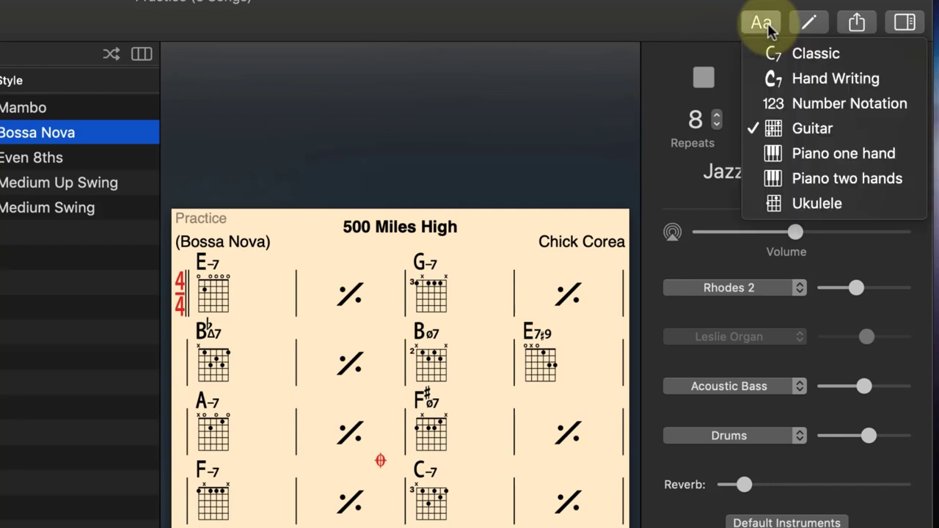
{"action": "left_click", "coordinate": [791, 155]}
{"action": "left_click", "coordinate": [760, 24]}
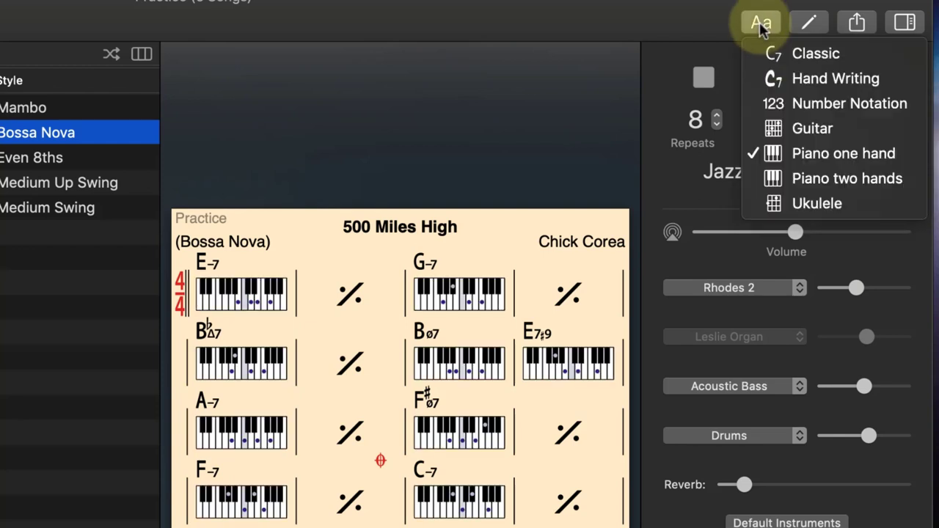
{"action": "left_click", "coordinate": [779, 176]}
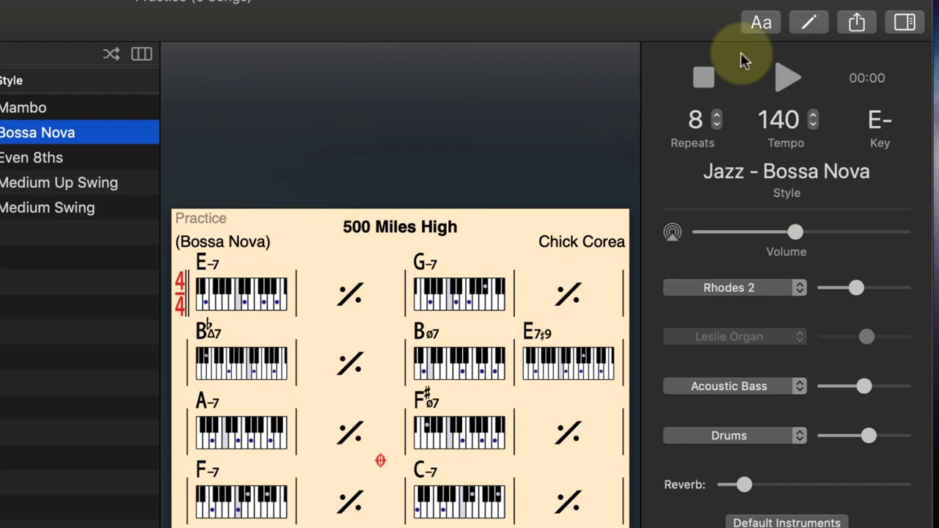
Step: Try ukulele chord diagrams, then return the chart to the Hand Writing font
{"action": "left_click", "coordinate": [763, 24]}
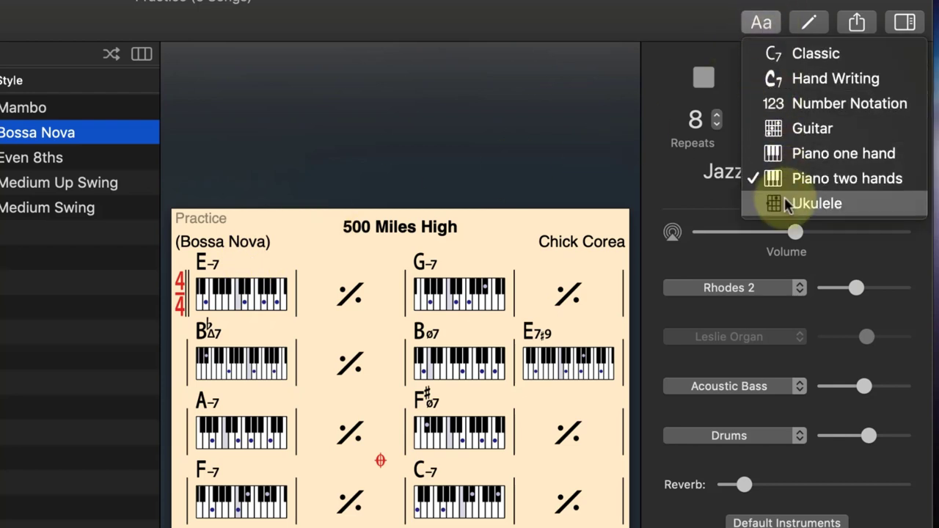
{"action": "left_click", "coordinate": [787, 205]}
{"action": "left_click", "coordinate": [766, 24]}
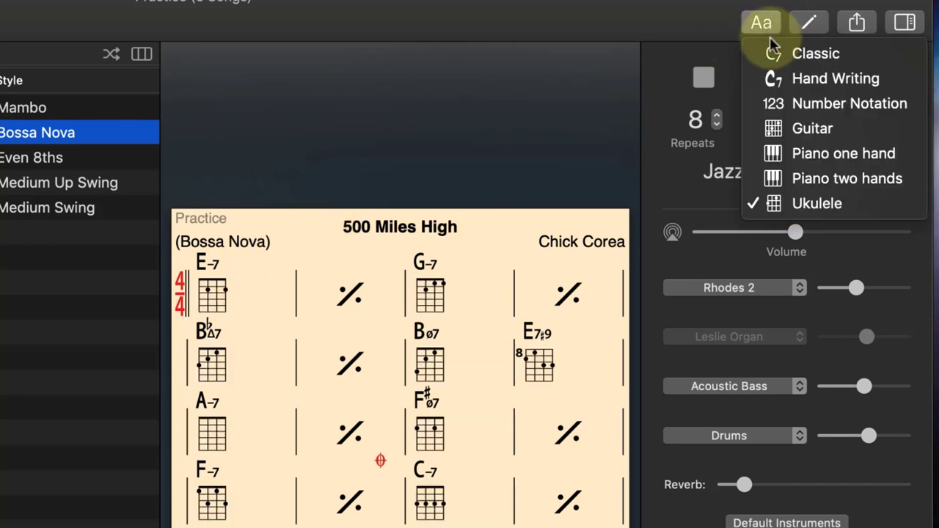
{"action": "left_click", "coordinate": [781, 77]}
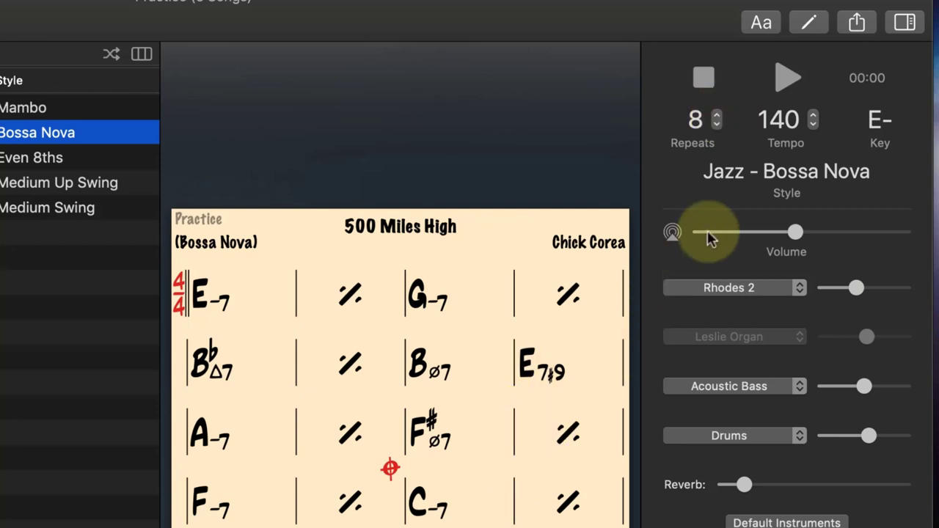
Step: Change the 500 Miles High repeat count from 8 to 26
{"action": "left_click_drag", "start_coordinate": [719, 116], "coordinate": [719, 120]}
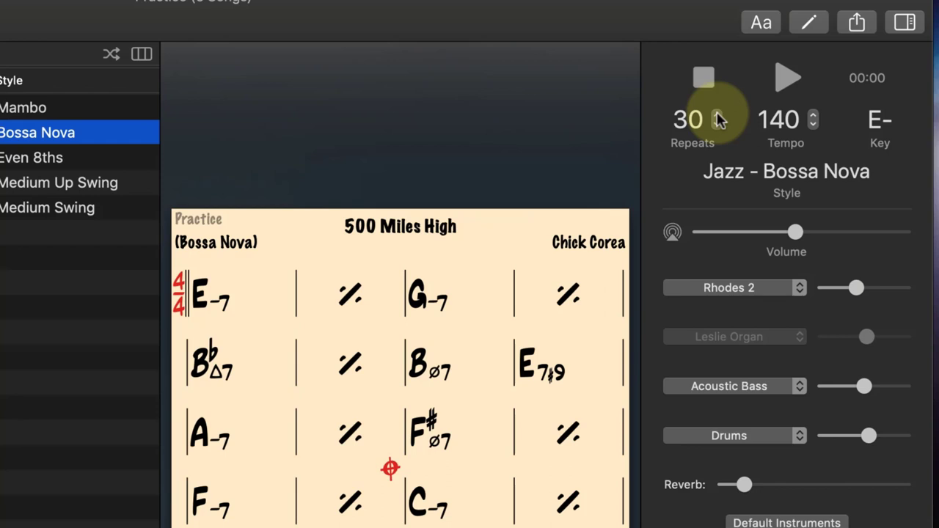
{"action": "left_click", "coordinate": [718, 125]}
{"action": "left_click", "coordinate": [718, 125]}
{"action": "left_click", "coordinate": [718, 126]}
{"action": "left_click", "coordinate": [719, 125]}
{"action": "left_click", "coordinate": [718, 125]}
{"action": "left_click", "coordinate": [718, 125]}
{"action": "left_click", "coordinate": [717, 115]}
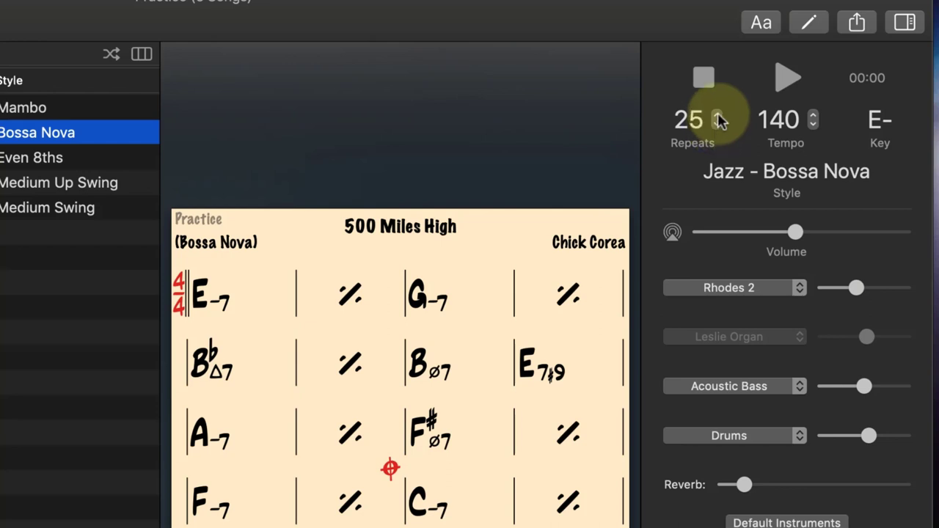
{"action": "left_click", "coordinate": [718, 115]}
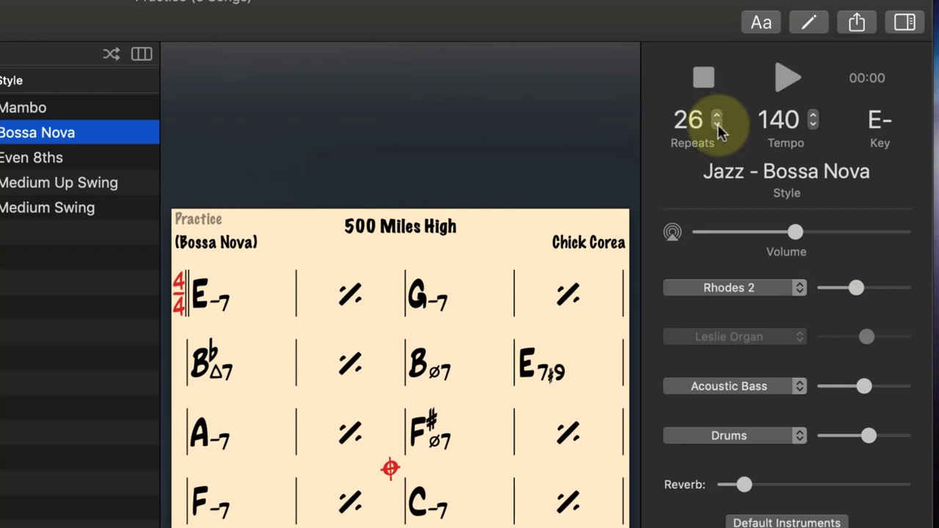
{"action": "left_click", "coordinate": [787, 77]}
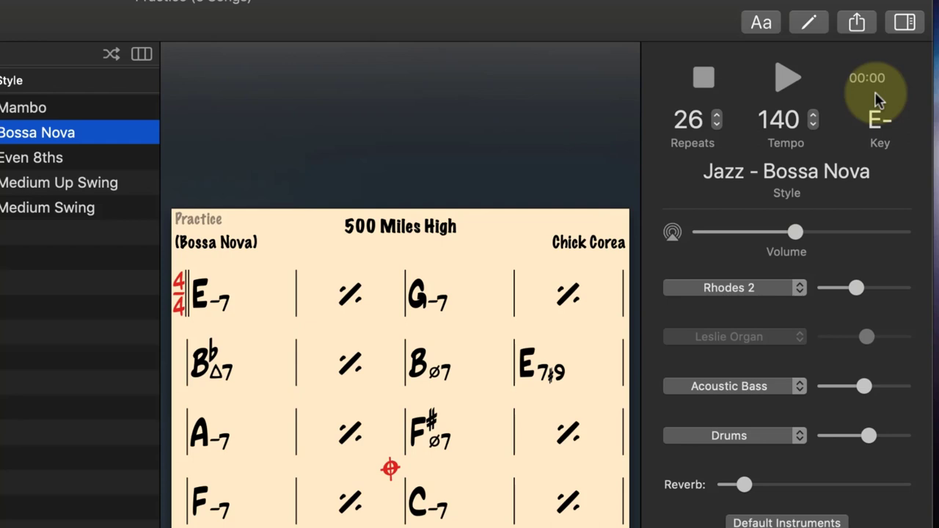
Step: Play and pause the chart, then keep its key at E minor
{"action": "left_click", "coordinate": [788, 80]}
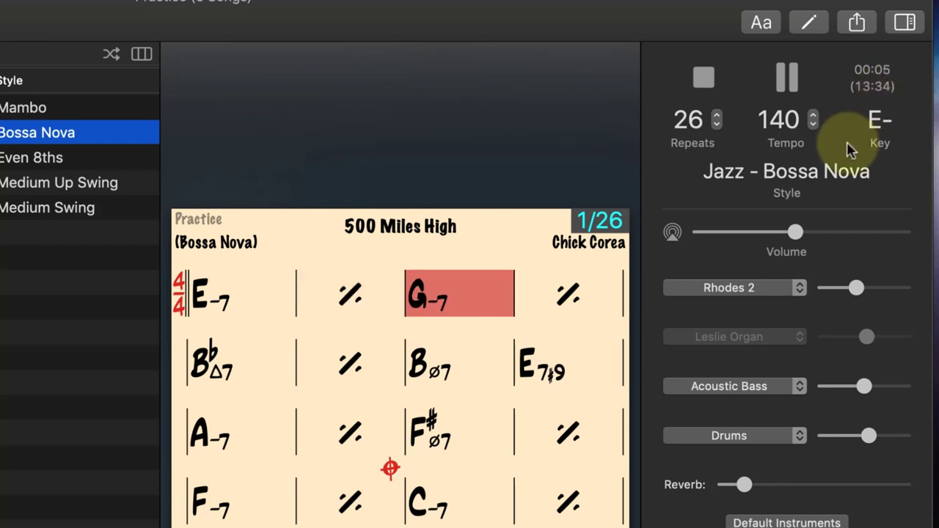
{"action": "left_click", "coordinate": [789, 79]}
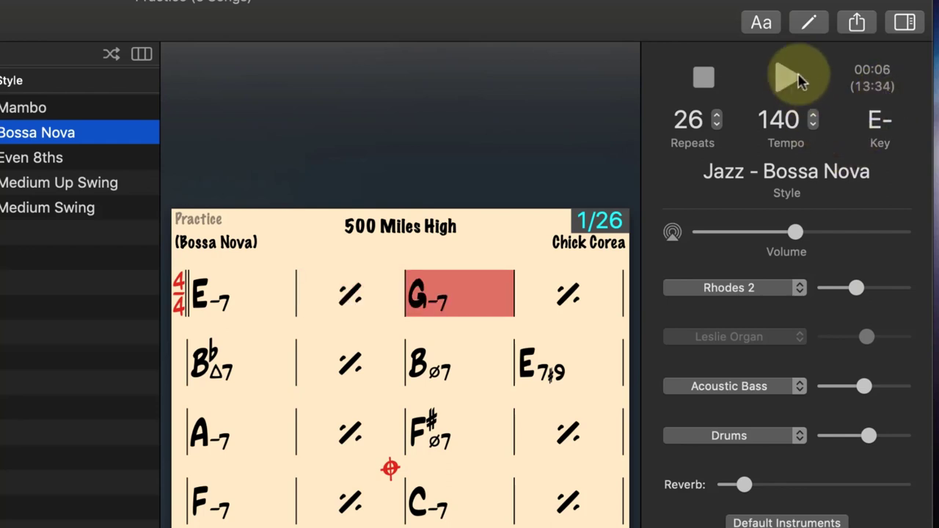
{"action": "left_click", "coordinate": [881, 125]}
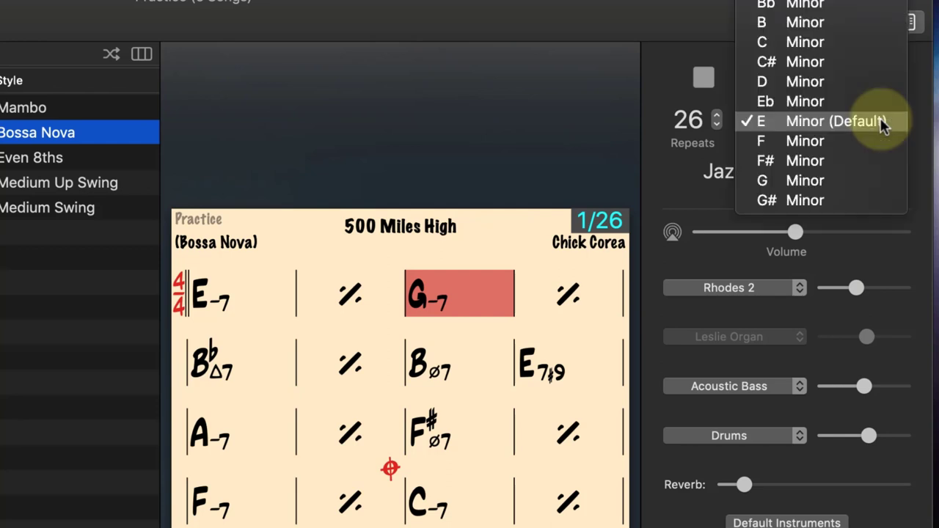
{"action": "left_click", "coordinate": [832, 125]}
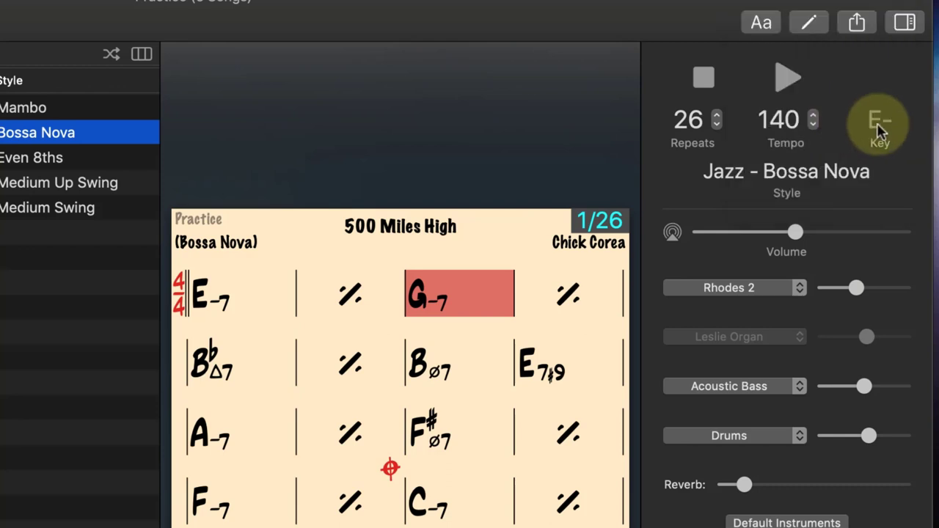
Step: Nudge the tempo up and bring it back to 140
{"action": "left_click_drag", "start_coordinate": [803, 143], "coordinate": [822, 111]}
{"action": "left_click", "coordinate": [816, 116]}
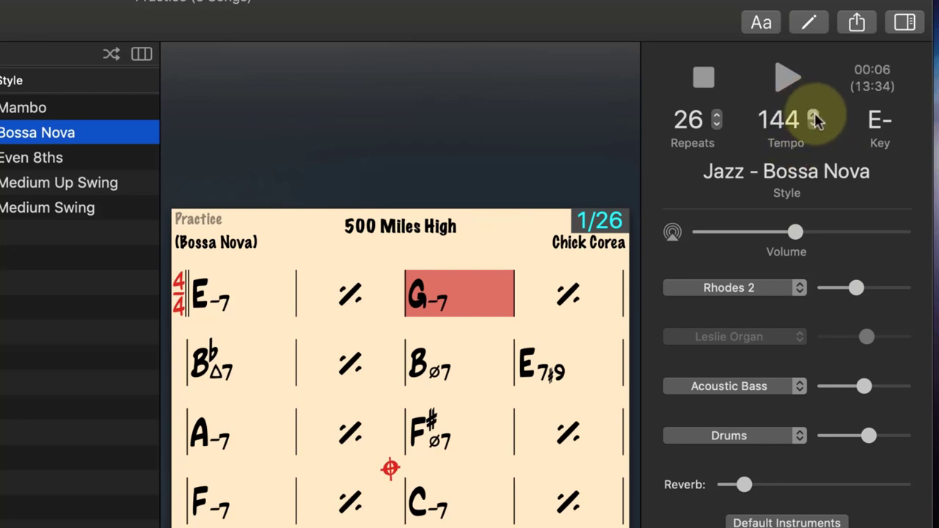
{"action": "left_click", "coordinate": [814, 115]}
{"action": "left_click", "coordinate": [816, 124]}
{"action": "left_click", "coordinate": [818, 126]}
{"action": "left_click", "coordinate": [815, 125]}
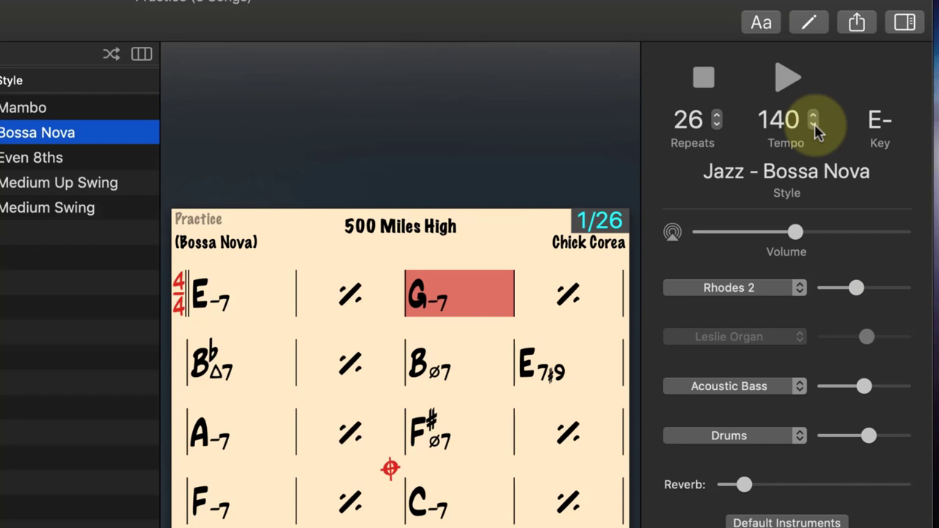
{"action": "left_click", "coordinate": [793, 182]}
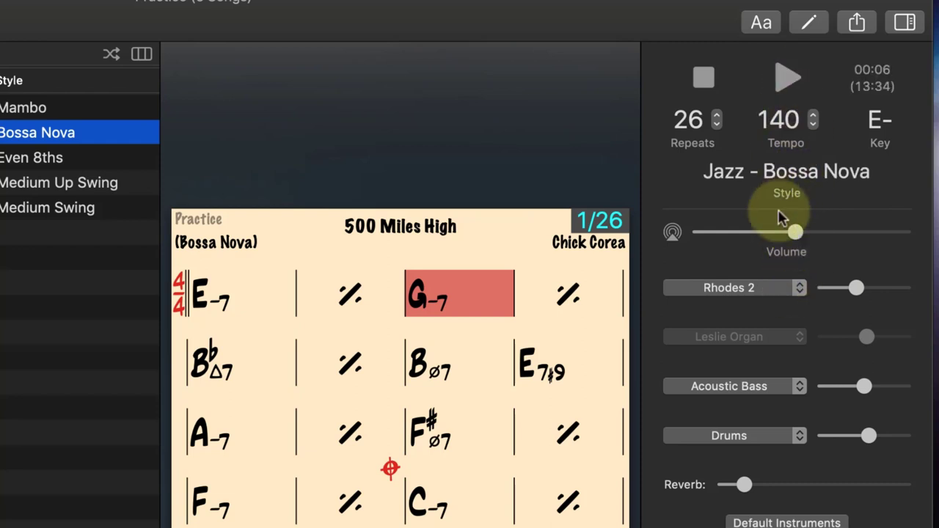
Step: Play the chart while trying Piano and then Leslie Organ as the keyboard sound
{"action": "left_click", "coordinate": [787, 78]}
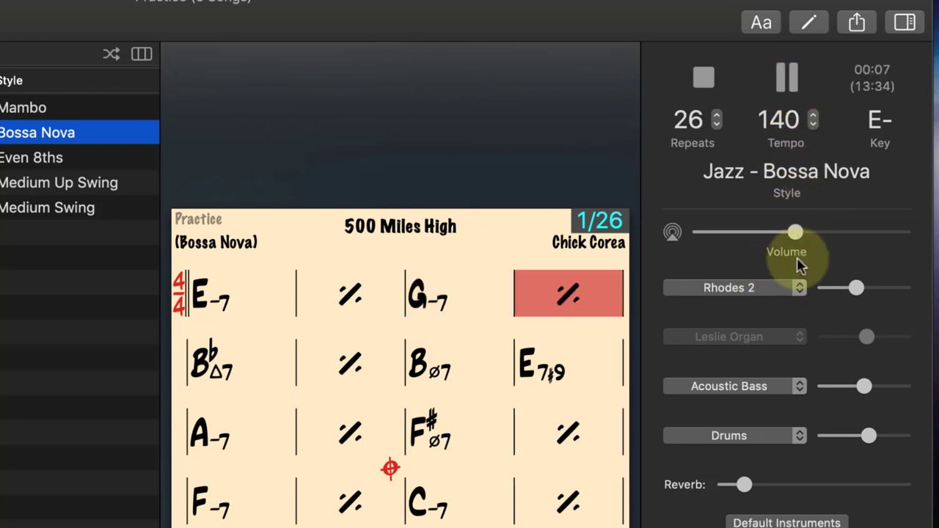
{"action": "left_click", "coordinate": [794, 286]}
{"action": "left_click", "coordinate": [781, 237]}
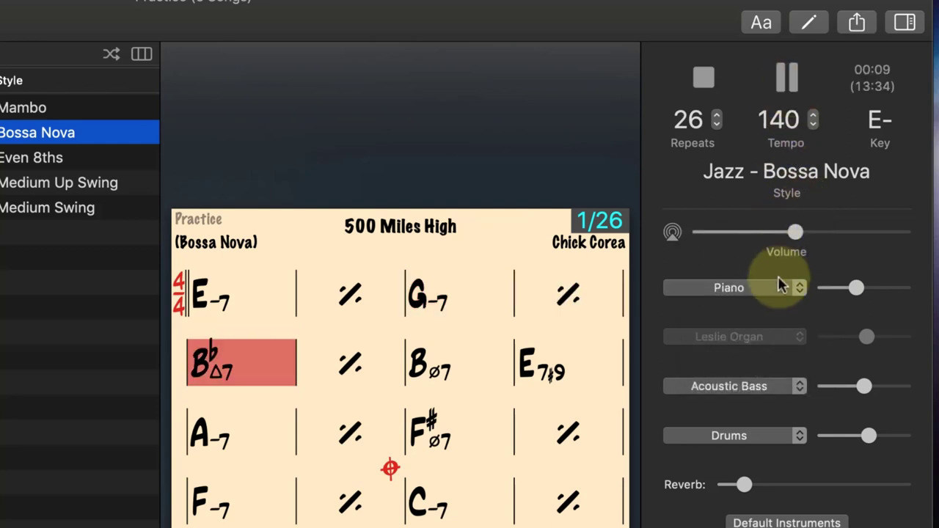
{"action": "left_click", "coordinate": [790, 289]}
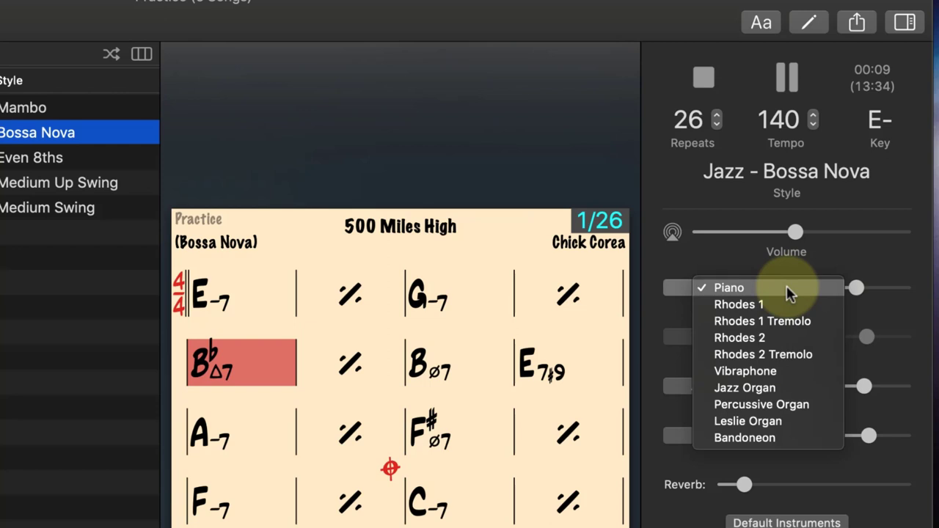
{"action": "left_click", "coordinate": [767, 419]}
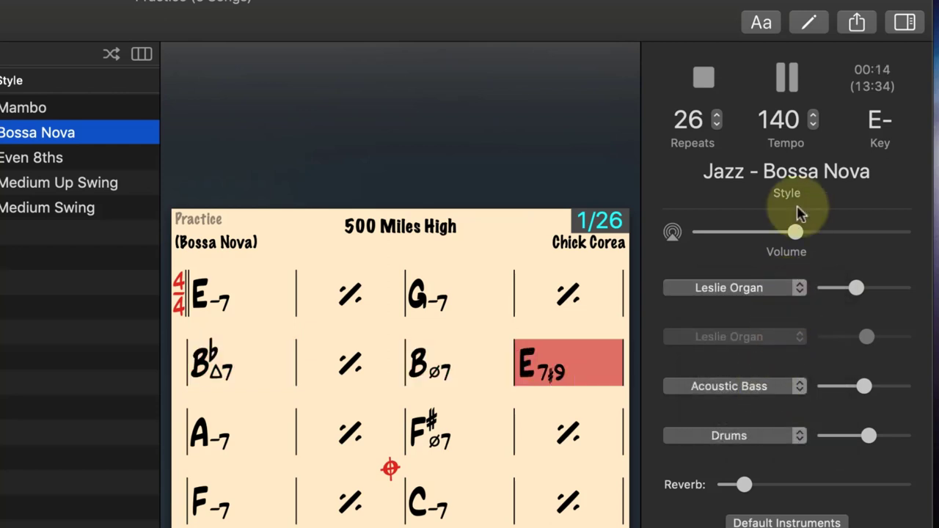
{"action": "left_click", "coordinate": [794, 86]}
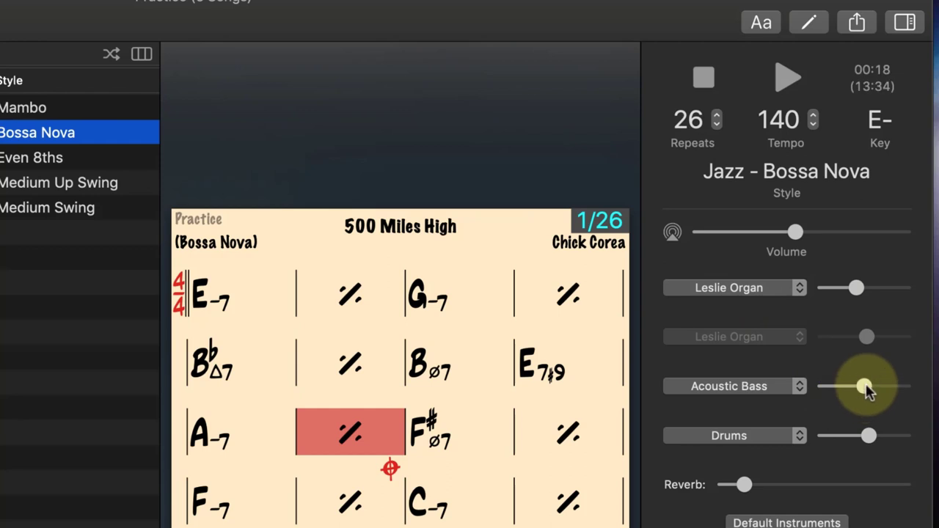
Step: Turn the bass volume down and back up, keep Drums, and lower the reverb slightly
{"action": "left_click_drag", "start_coordinate": [866, 389], "coordinate": [825, 386]}
{"action": "left_click", "coordinate": [790, 78]}
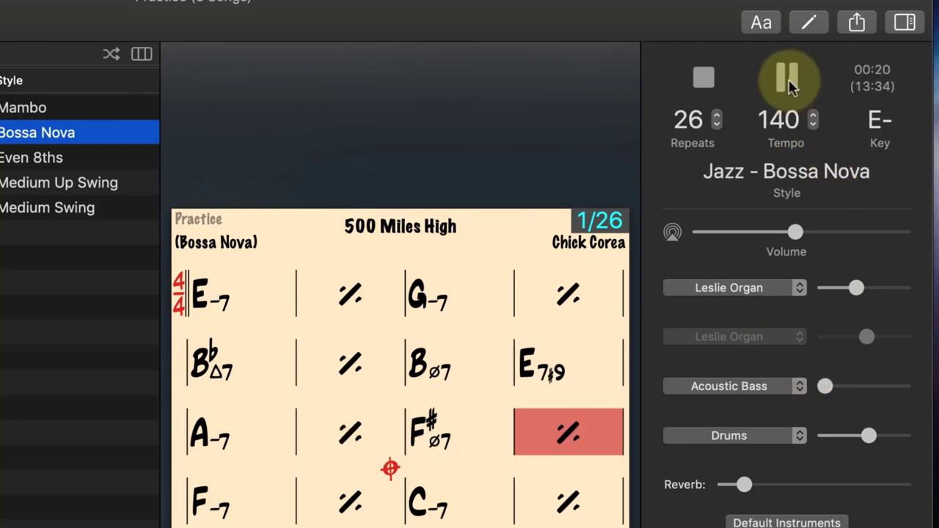
{"action": "left_click", "coordinate": [788, 80]}
{"action": "left_click_drag", "start_coordinate": [827, 392], "coordinate": [871, 392]}
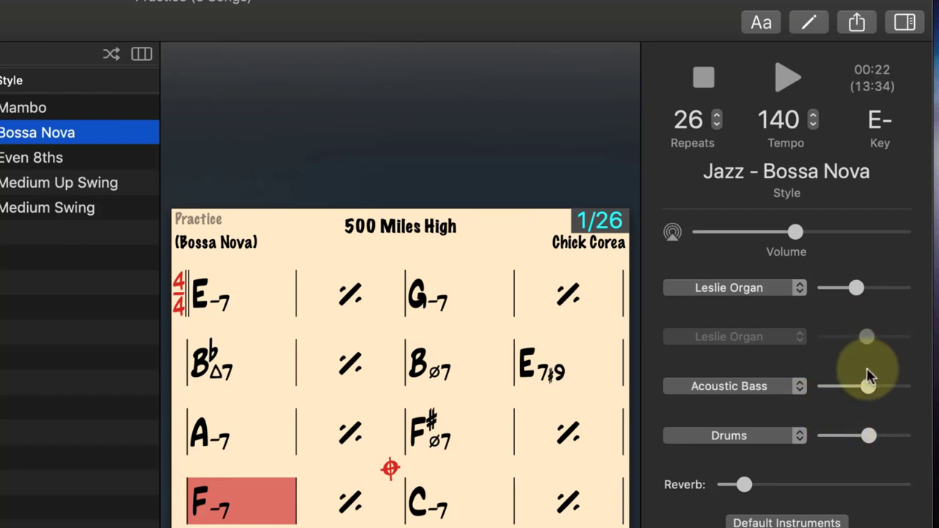
{"action": "left_click", "coordinate": [801, 438]}
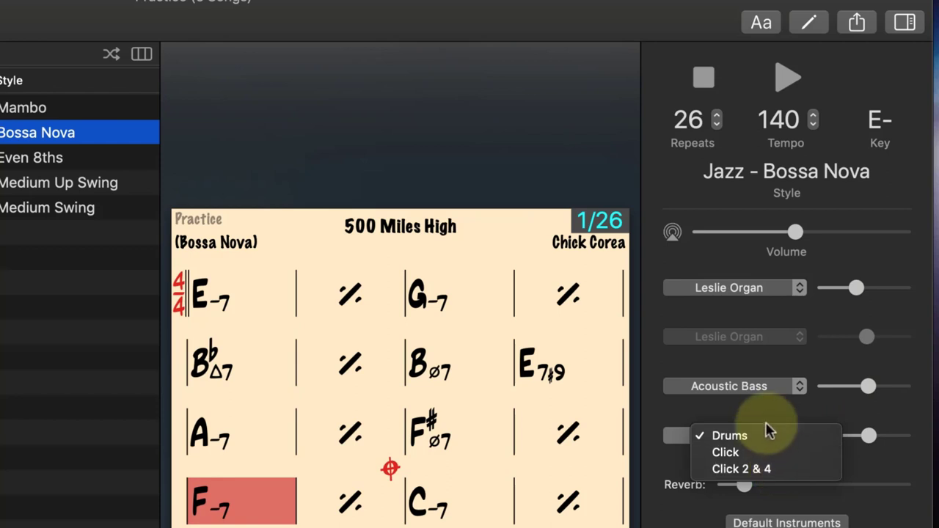
{"action": "left_click", "coordinate": [767, 432]}
{"action": "mouse_move", "coordinate": [744, 485]}
{"action": "left_mouse_down"}
{"action": "mouse_move", "coordinate": [725, 484]}
{"action": "mouse_move", "coordinate": [740, 484]}
{"action": "left_mouse_up"}
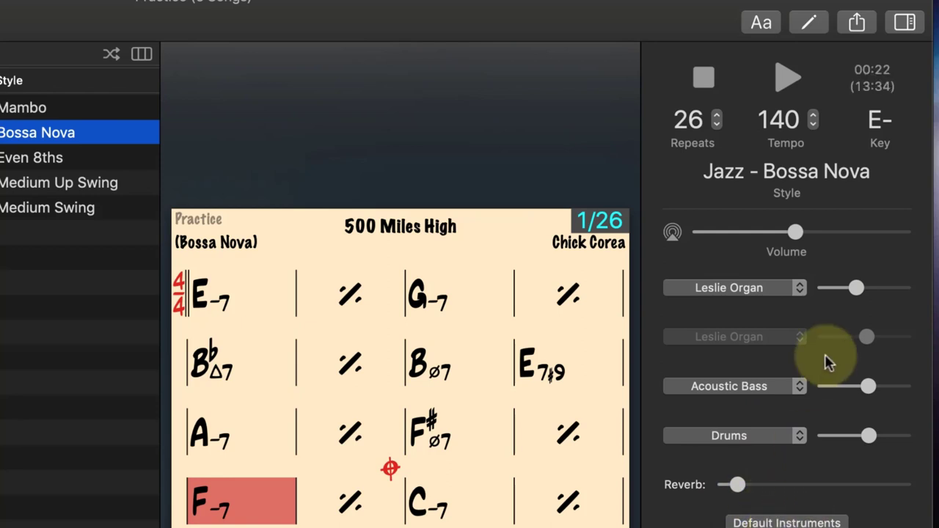
Step: Set the backing to Bandoneon keyboard, Fretless Bass and Click 2 & 4 drums
{"action": "left_click", "coordinate": [775, 289]}
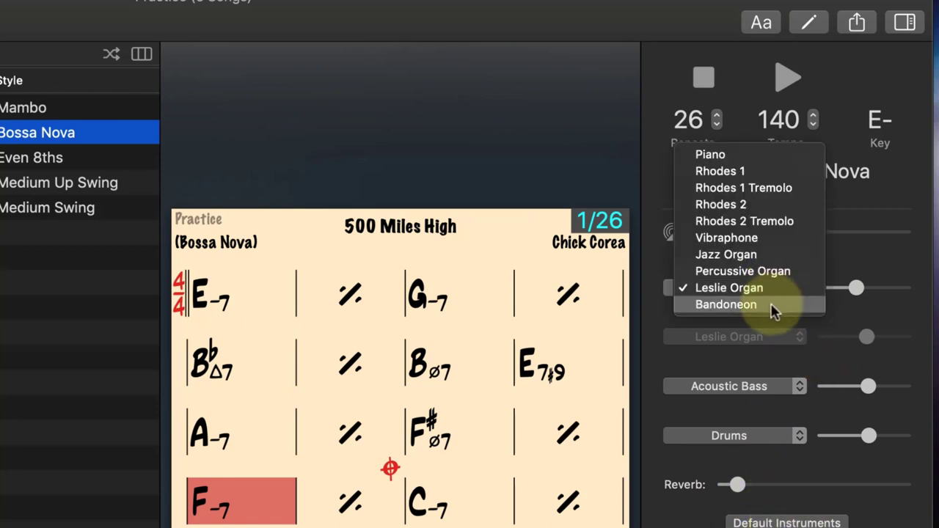
{"action": "left_click", "coordinate": [775, 305]}
{"action": "left_click", "coordinate": [770, 386]}
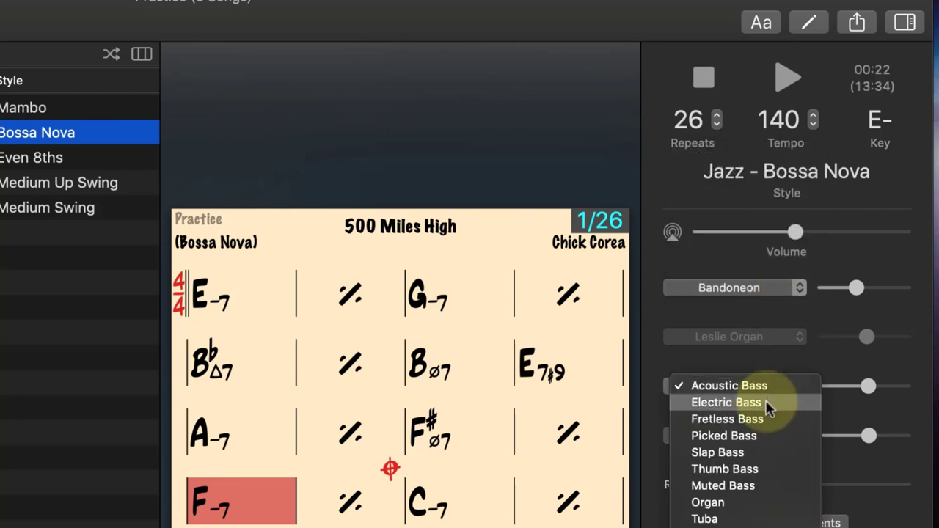
{"action": "left_click", "coordinate": [764, 419]}
{"action": "left_click", "coordinate": [768, 436]}
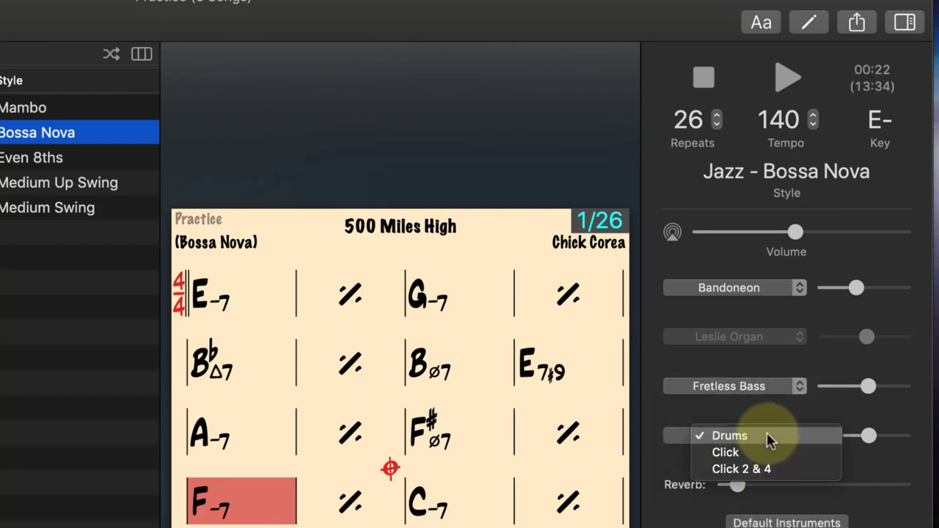
{"action": "left_click", "coordinate": [769, 469]}
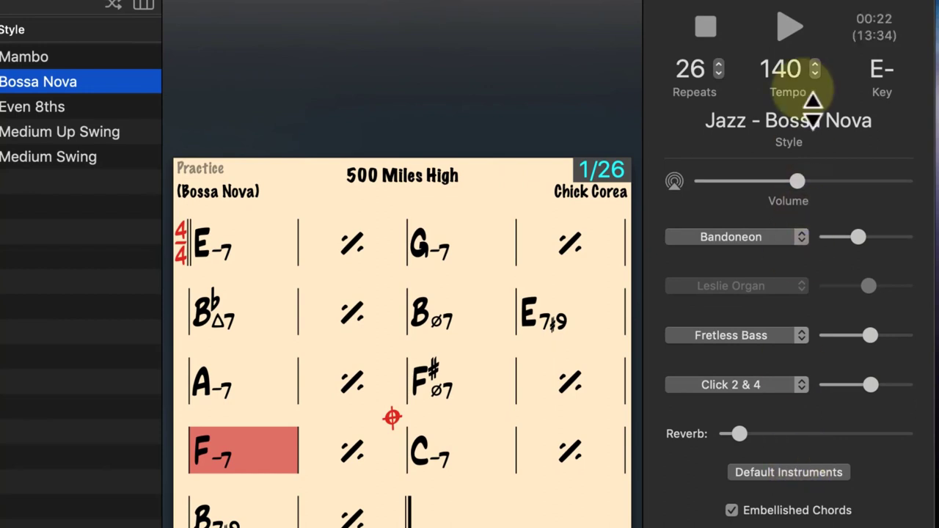
Step: Preview the new sounds, restart playback from the beginning and pause at 0:04
{"action": "left_click", "coordinate": [791, 30]}
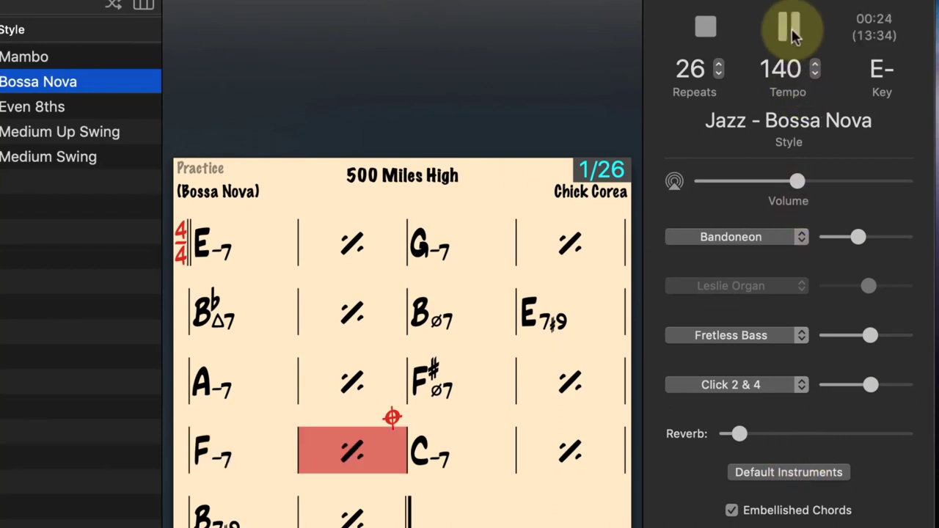
{"action": "left_click", "coordinate": [792, 30]}
{"action": "left_click", "coordinate": [706, 27]}
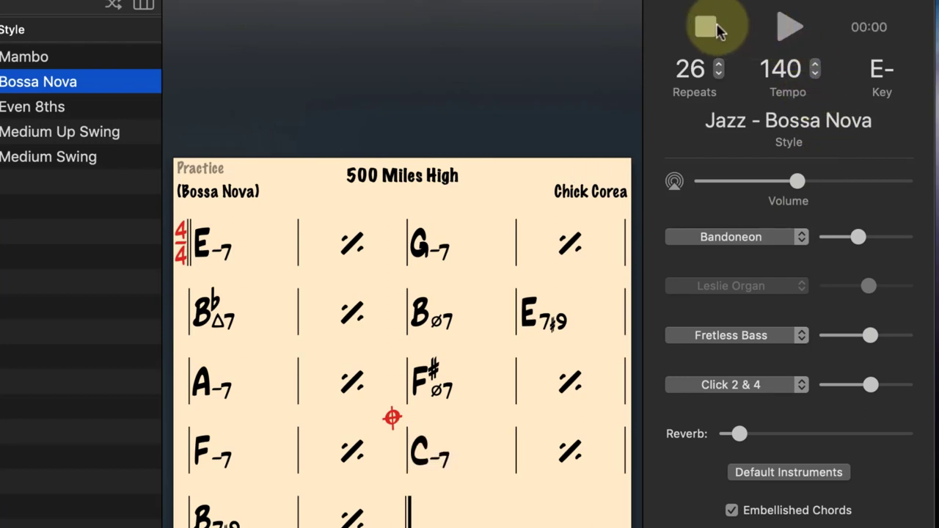
{"action": "left_click", "coordinate": [789, 29]}
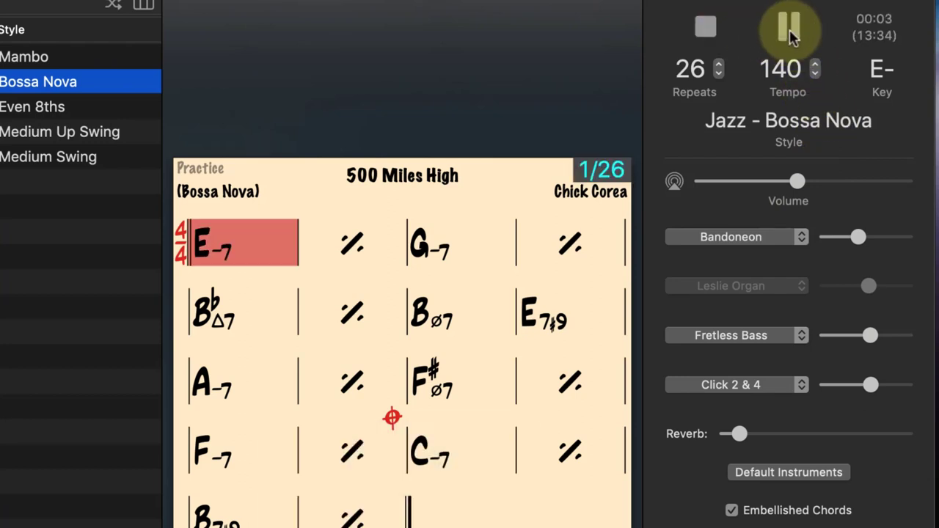
{"action": "left_click", "coordinate": [789, 29]}
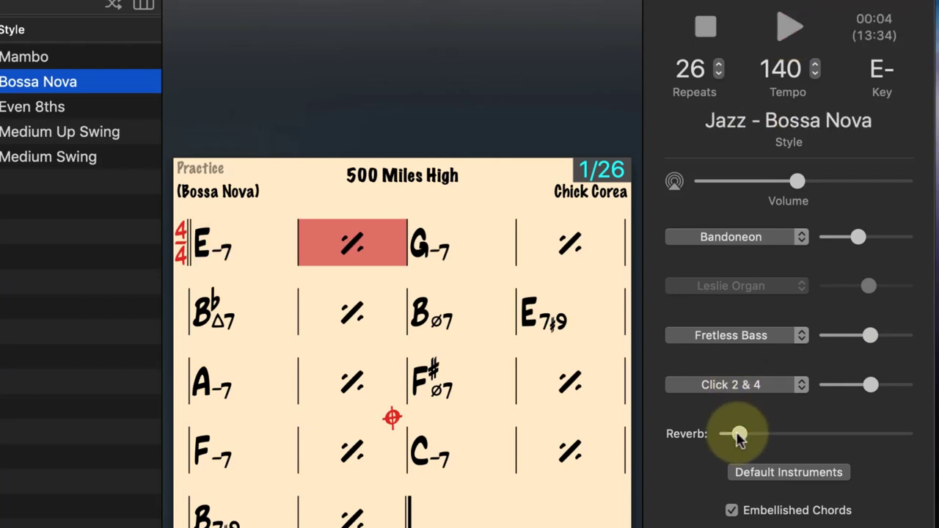
Step: Reset to default instruments, make the keyboard Rhodes 1, adjust its volume and preview it
{"action": "left_click", "coordinate": [783, 473]}
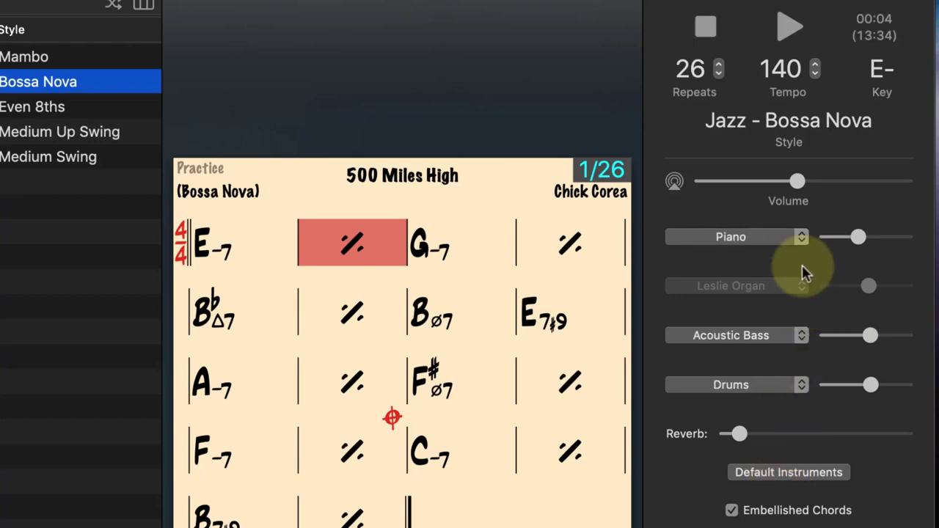
{"action": "left_click", "coordinate": [795, 238]}
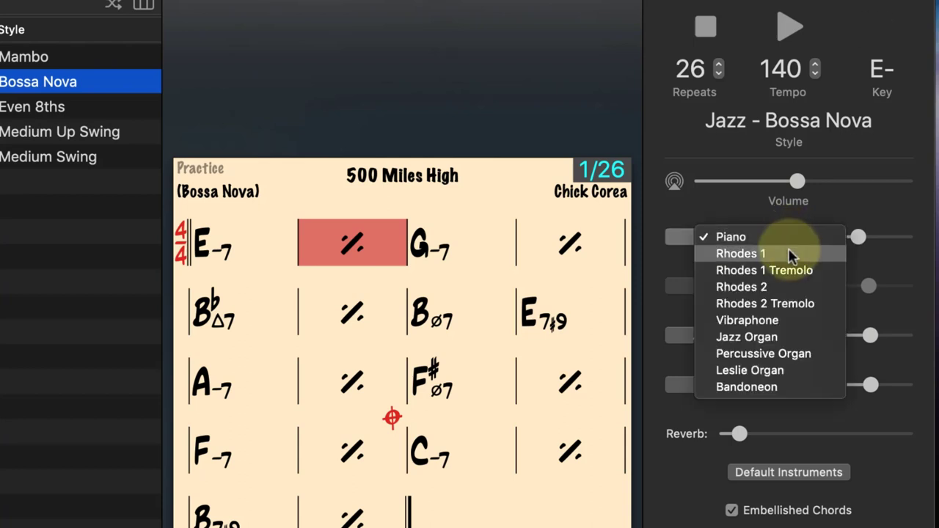
{"action": "left_click", "coordinate": [741, 253]}
{"action": "left_click_drag", "start_coordinate": [857, 238], "coordinate": [862, 240]}
{"action": "left_click", "coordinate": [791, 29]}
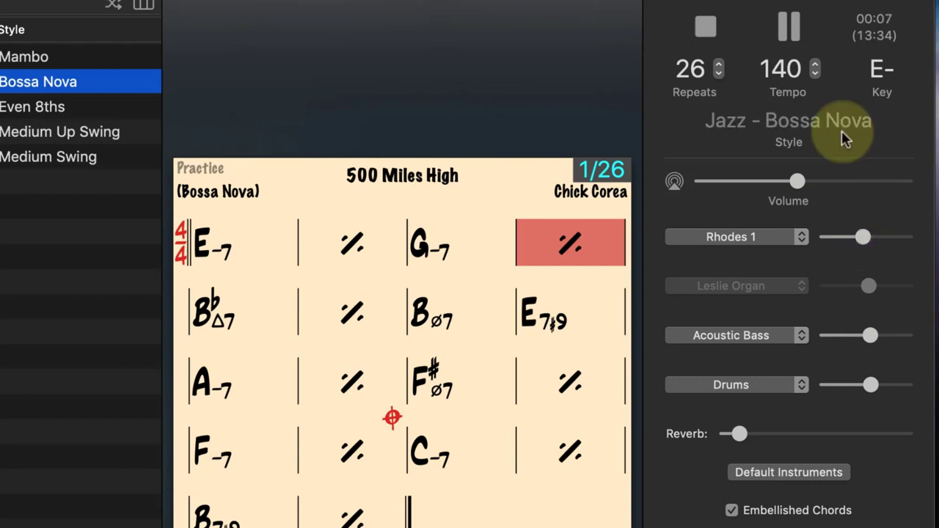
{"action": "left_click", "coordinate": [796, 26]}
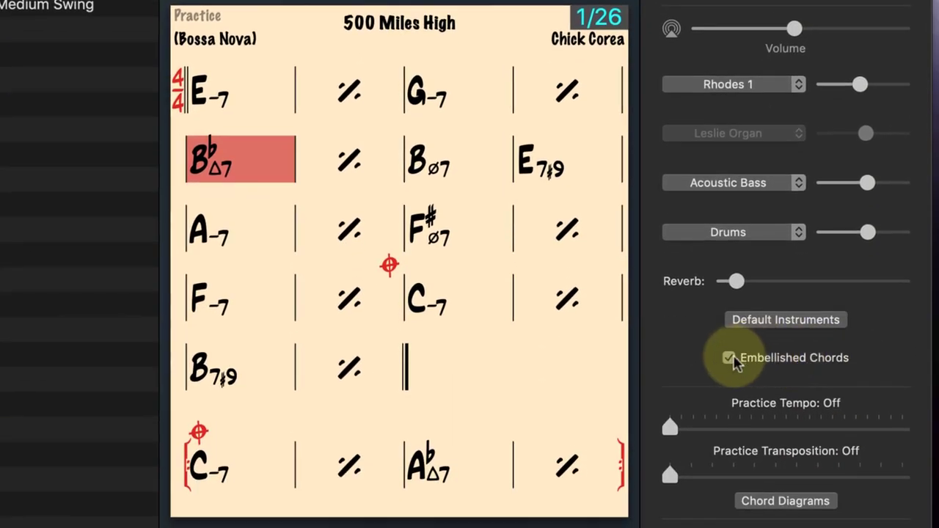
{"action": "left_click", "coordinate": [729, 359]}
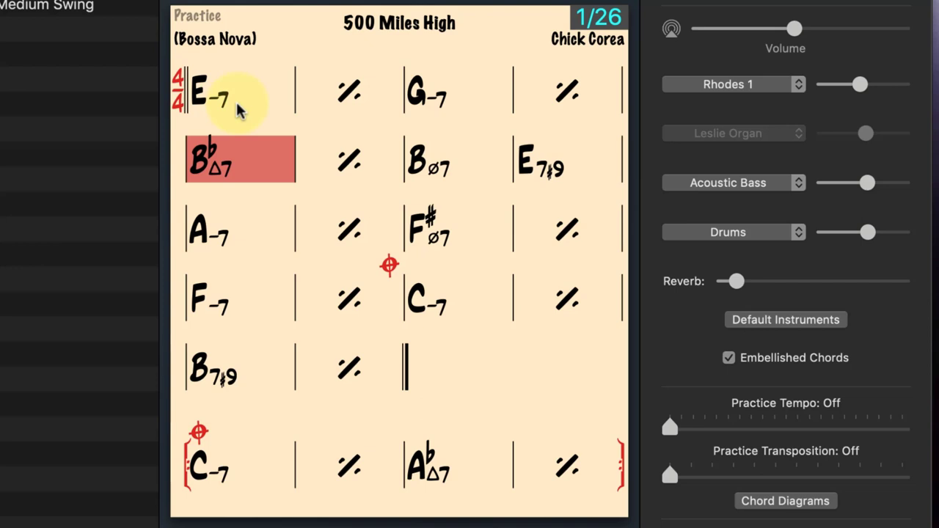
{"action": "left_click", "coordinate": [728, 359]}
{"action": "left_click", "coordinate": [728, 358]}
{"action": "left_click", "coordinate": [728, 359]}
{"action": "left_click", "coordinate": [729, 359]}
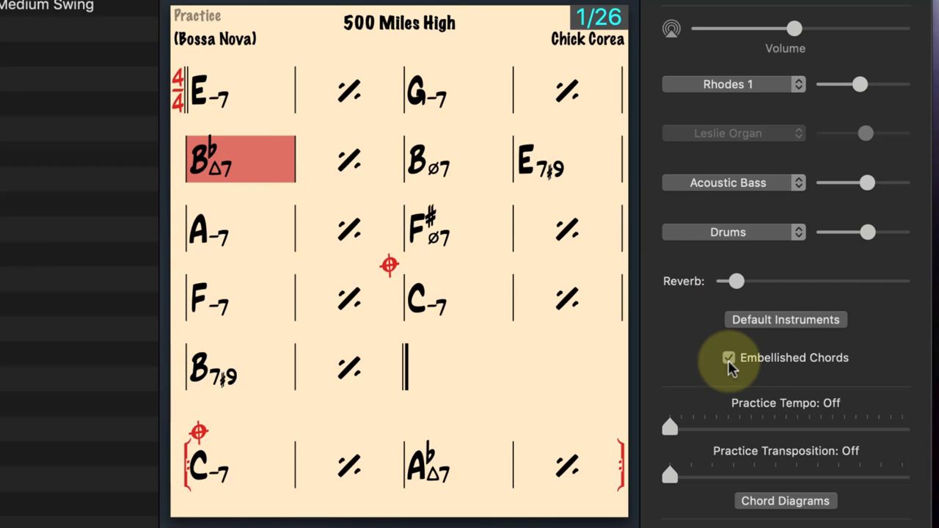
{"action": "left_click", "coordinate": [728, 359]}
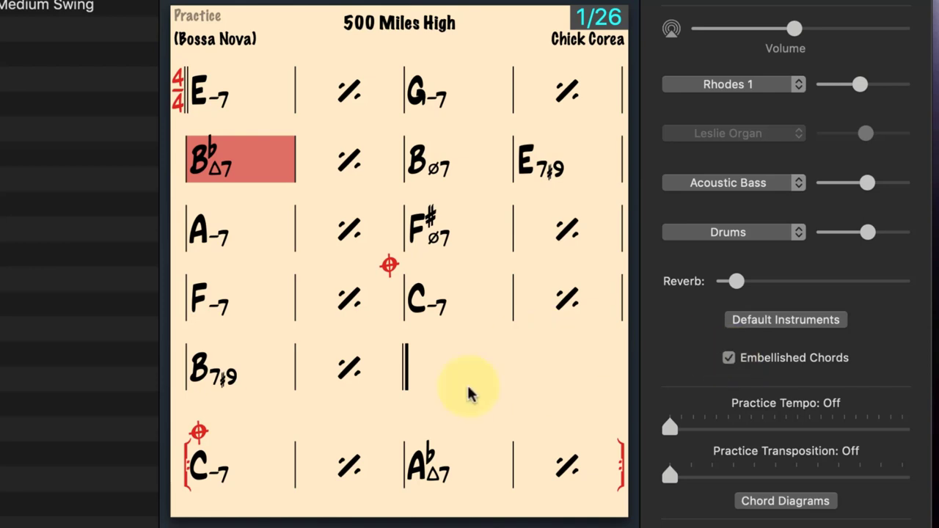
{"action": "left_click", "coordinate": [440, 473]}
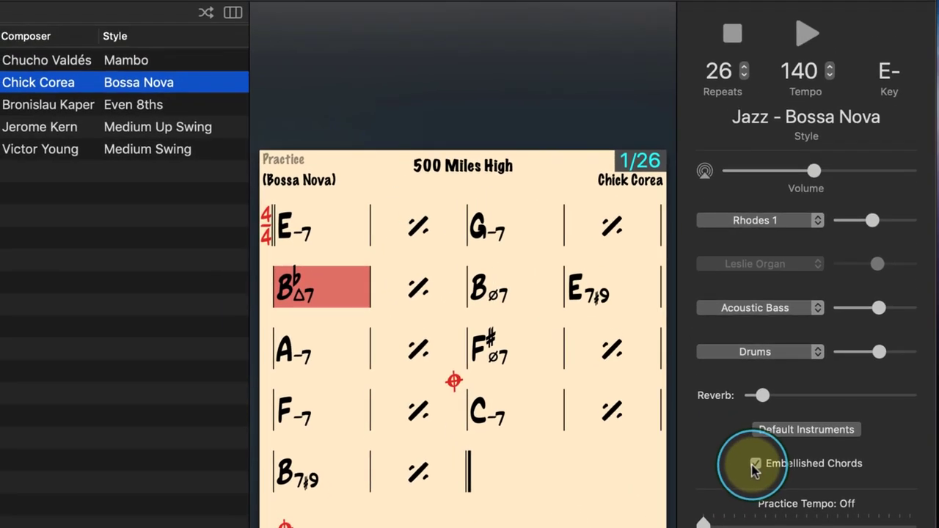
Step: Switch 500 Miles High to Blues – Texas Rock, play it, and turn embellished chords back on
{"action": "left_click", "coordinate": [822, 116]}
{"action": "mouse_move", "coordinate": [819, 169]}
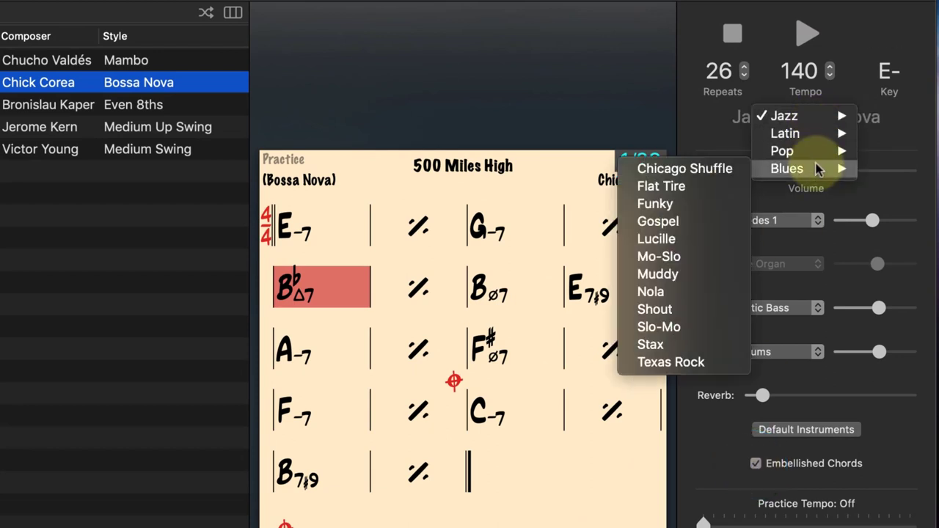
{"action": "left_click", "coordinate": [703, 363]}
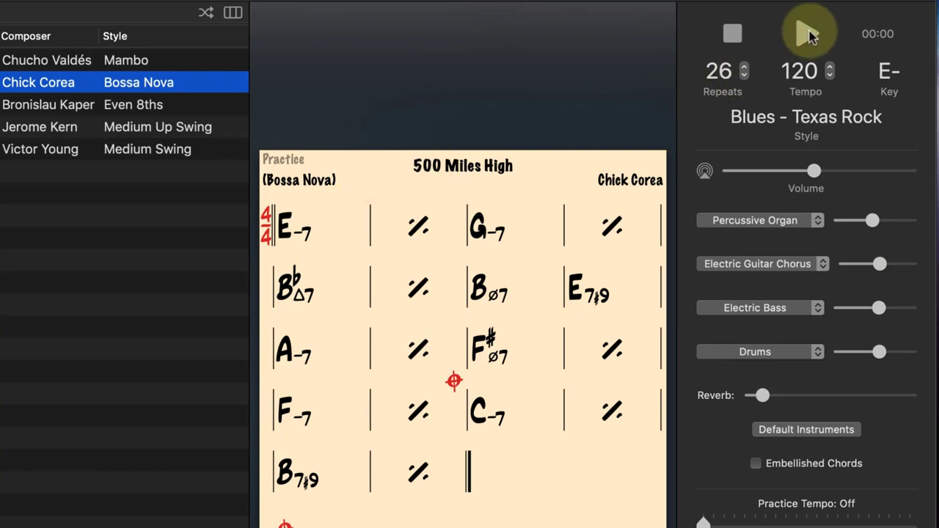
{"action": "left_click", "coordinate": [809, 34]}
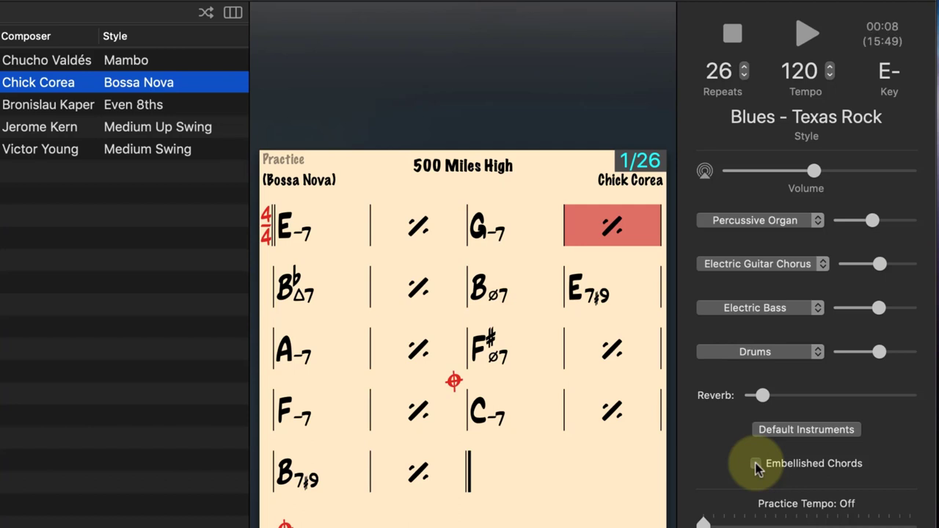
{"action": "left_click", "coordinate": [756, 466]}
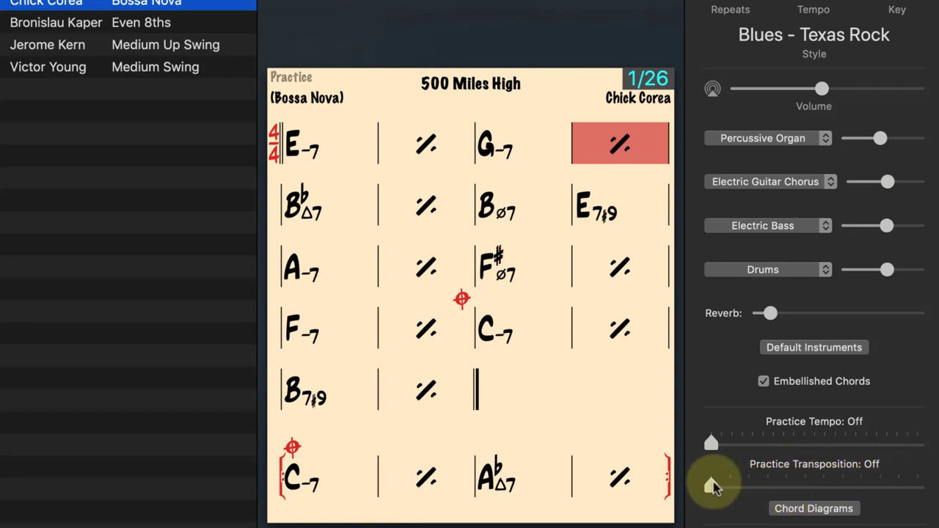
{"action": "mouse_move", "coordinate": [713, 486]}
{"action": "left_mouse_down"}
{"action": "mouse_move", "coordinate": [866, 494]}
{"action": "mouse_move", "coordinate": [716, 486]}
{"action": "left_mouse_up"}
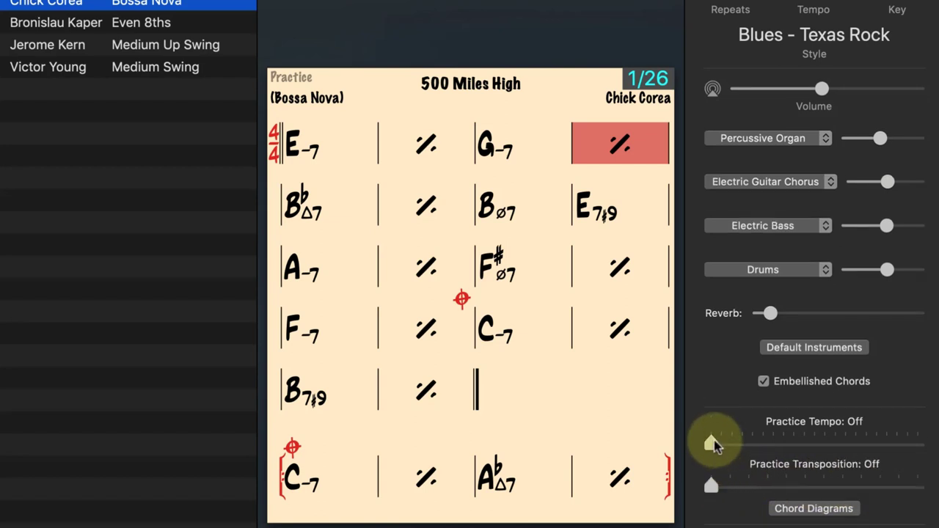
{"action": "left_click_drag", "start_coordinate": [715, 444], "coordinate": [691, 424]}
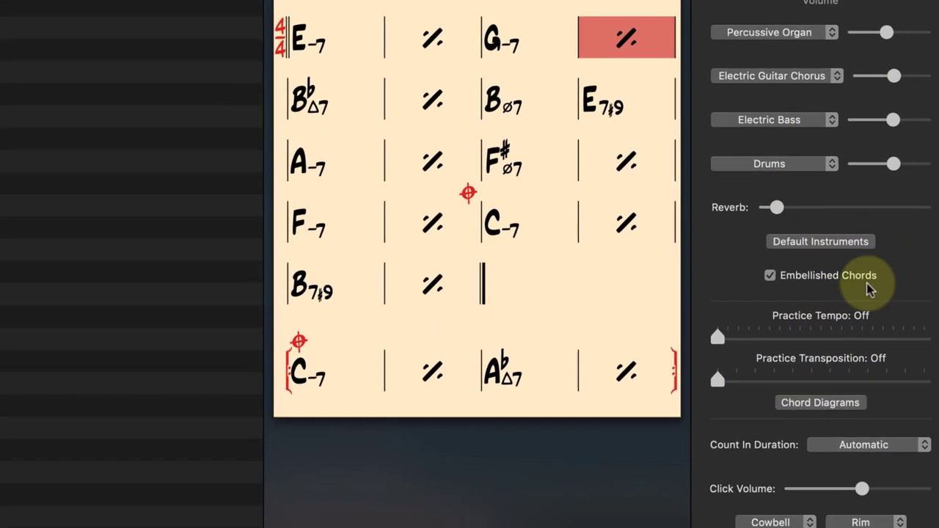
Step: Show the chord scales and compare E-7's Blues, Bebop Minor, Aeolian, Phrygian and Dorian scales
{"action": "left_click", "coordinate": [818, 496]}
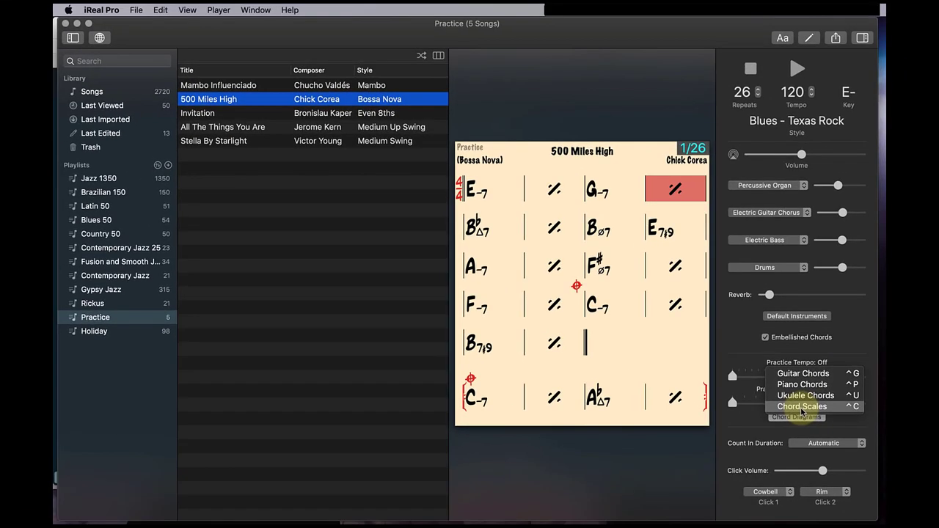
{"action": "left_click", "coordinate": [801, 408]}
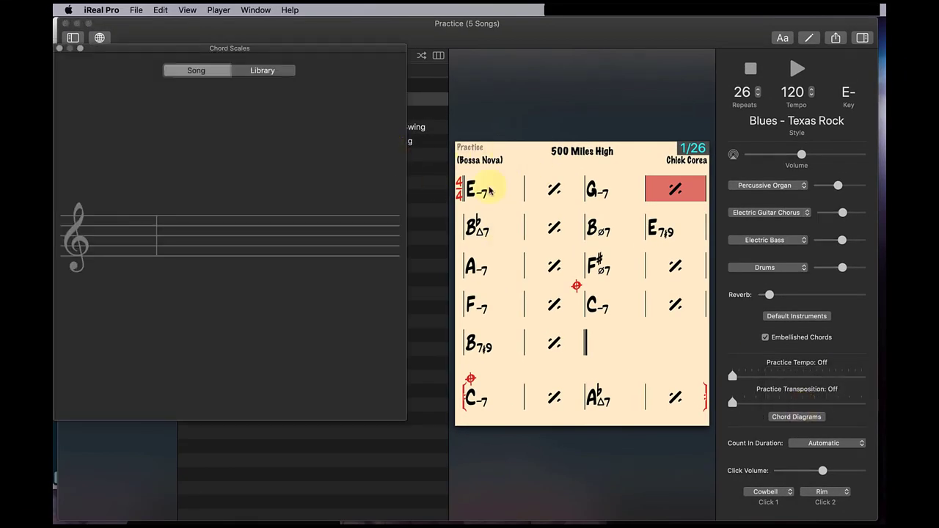
{"action": "left_click", "coordinate": [476, 189]}
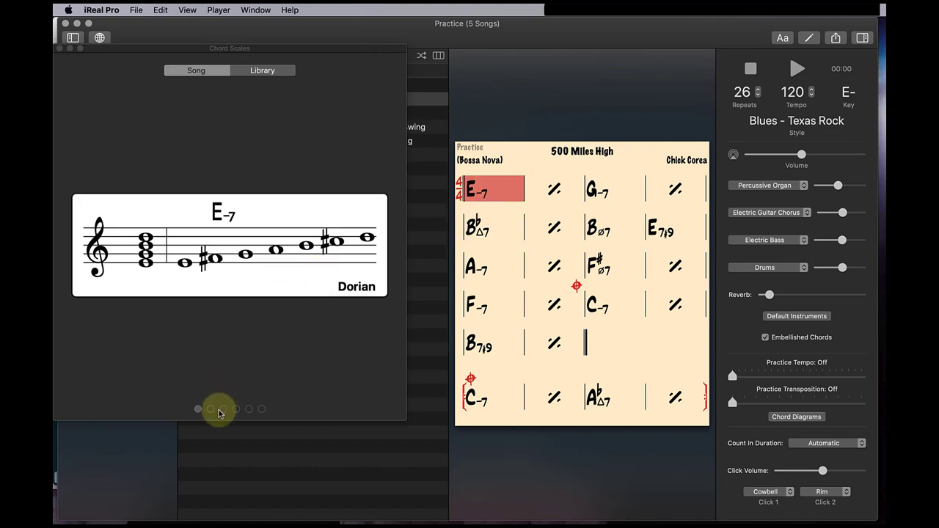
{"action": "left_click", "coordinate": [223, 409]}
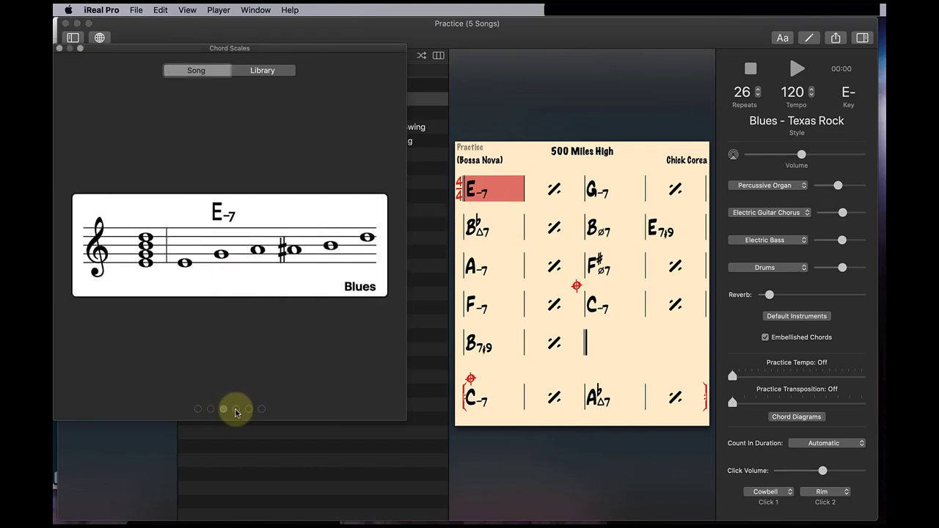
{"action": "left_click", "coordinate": [236, 409]}
{"action": "left_click", "coordinate": [249, 410]}
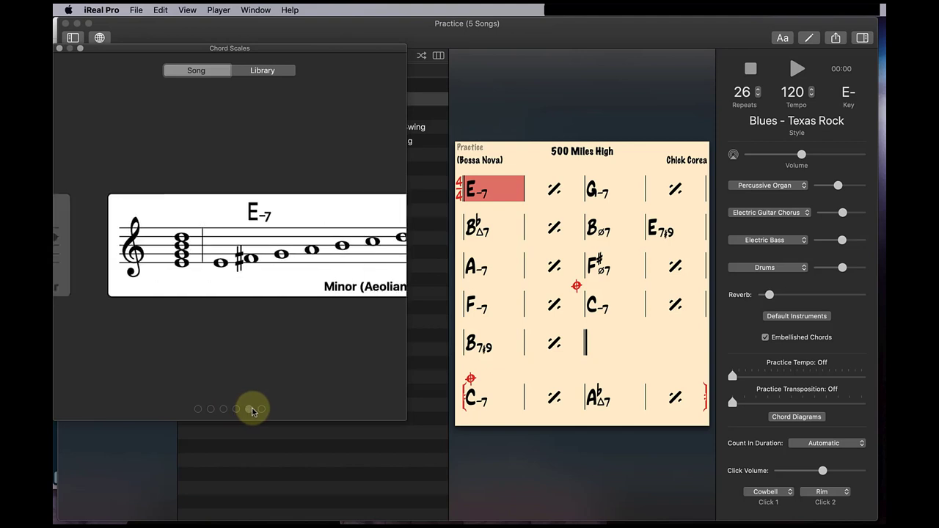
{"action": "left_click", "coordinate": [262, 409]}
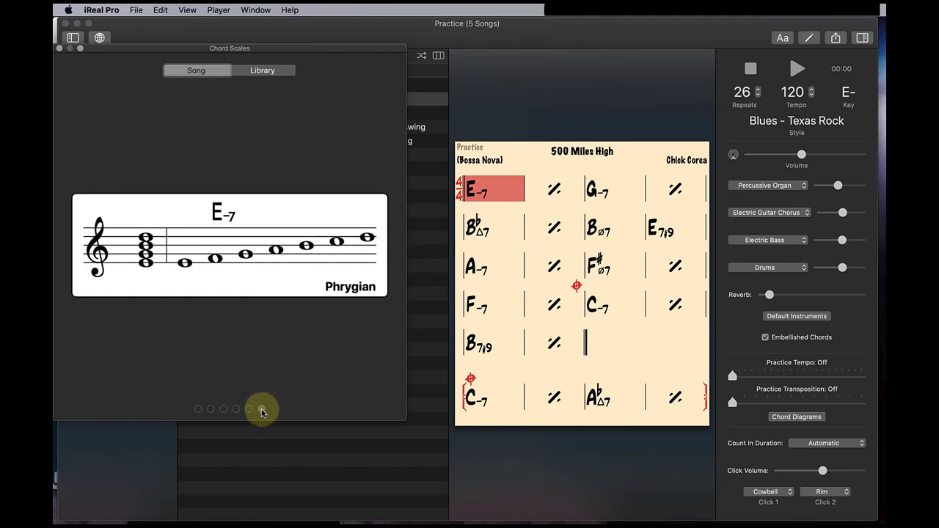
{"action": "left_click", "coordinate": [198, 410]}
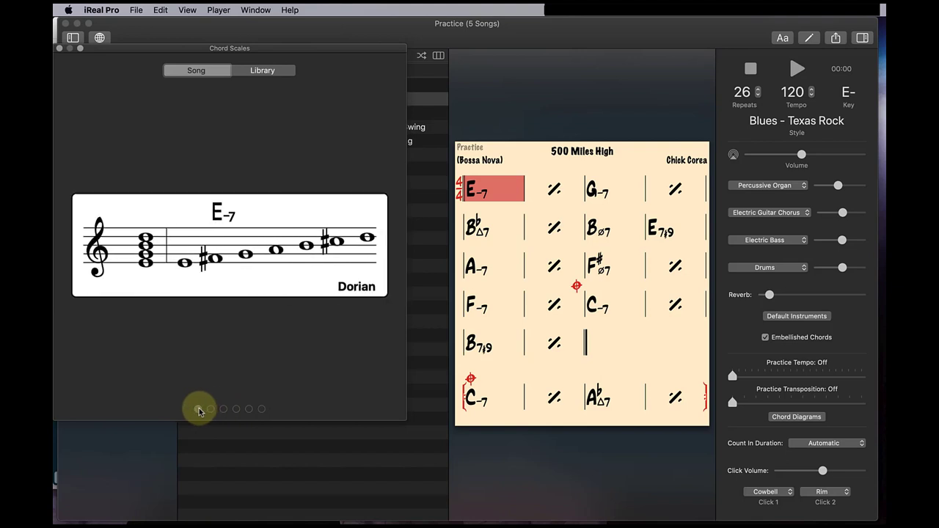
Step: Compare B♭Δ7's Pentatonic Major, Bebop Major and Lydian scales, ending back on Major
{"action": "left_click", "coordinate": [488, 229]}
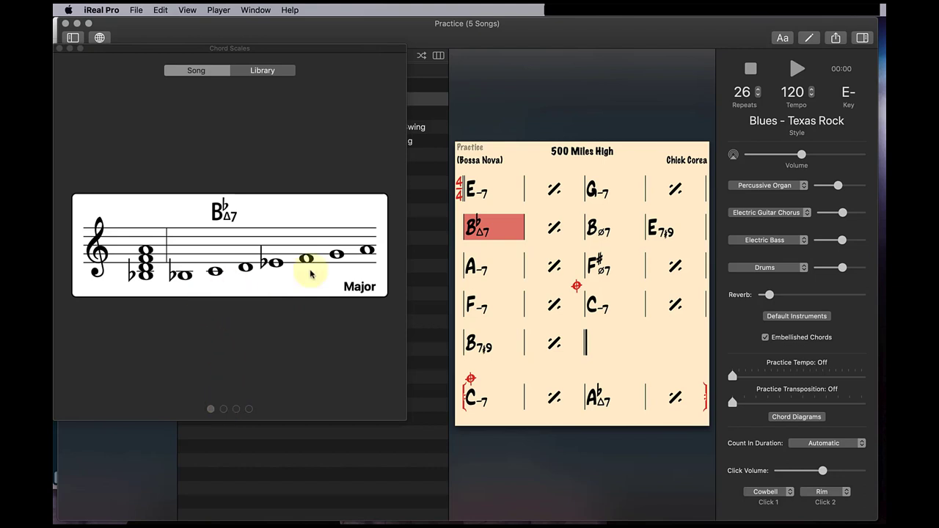
{"action": "left_click", "coordinate": [224, 408]}
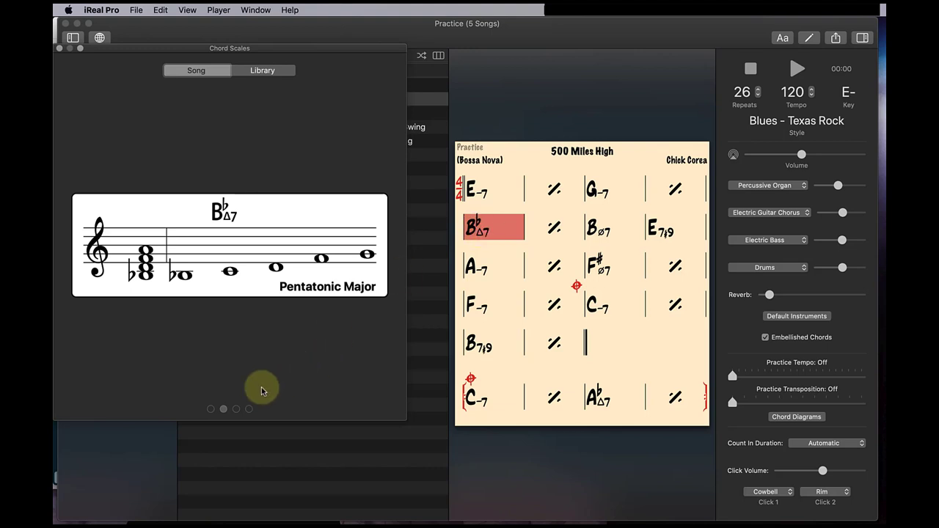
{"action": "left_click", "coordinate": [235, 409]}
{"action": "left_click", "coordinate": [254, 413]}
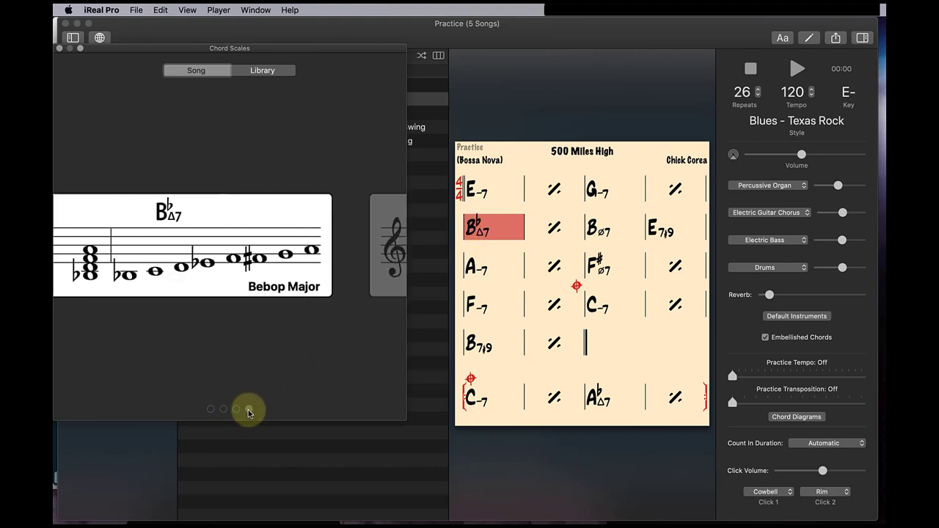
{"action": "left_click", "coordinate": [211, 409]}
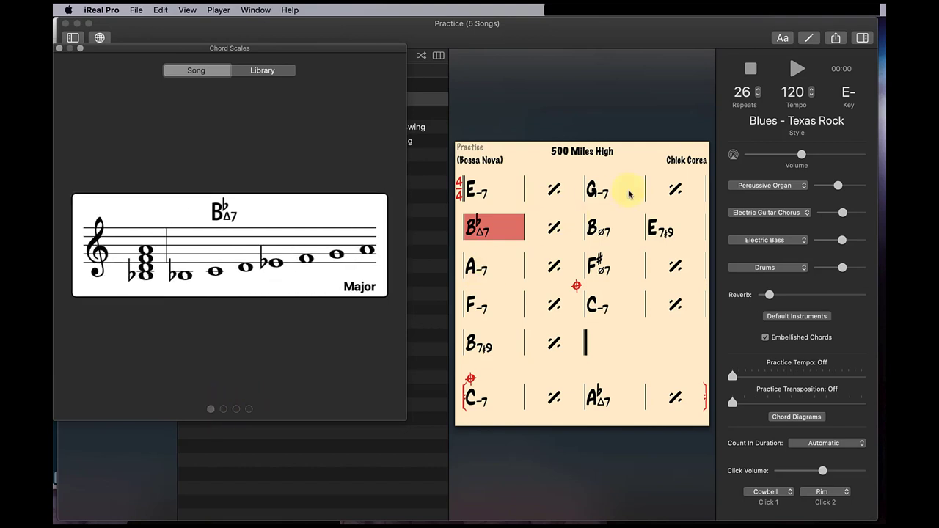
Step: Play along with the scales, pause on the F♯ø7 bar, then close the chord scales window
{"action": "left_click", "coordinate": [797, 68]}
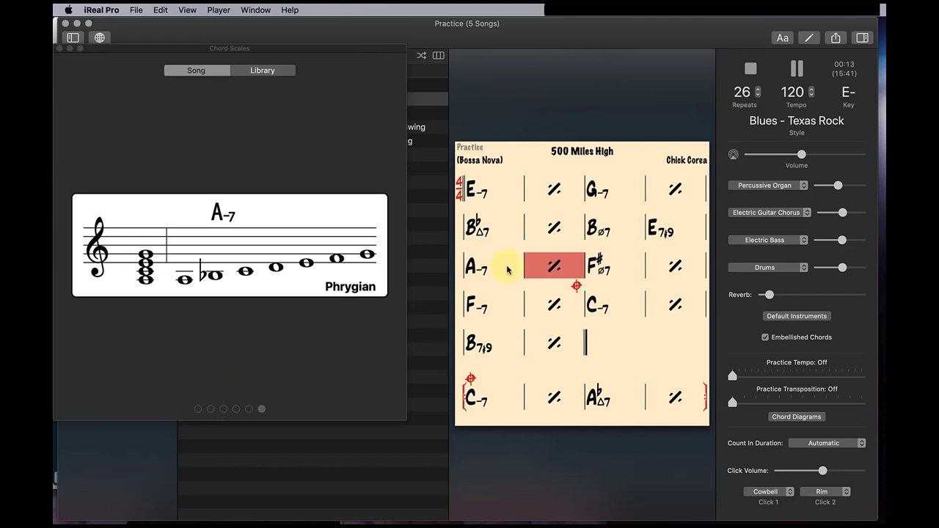
{"action": "left_click", "coordinate": [796, 69]}
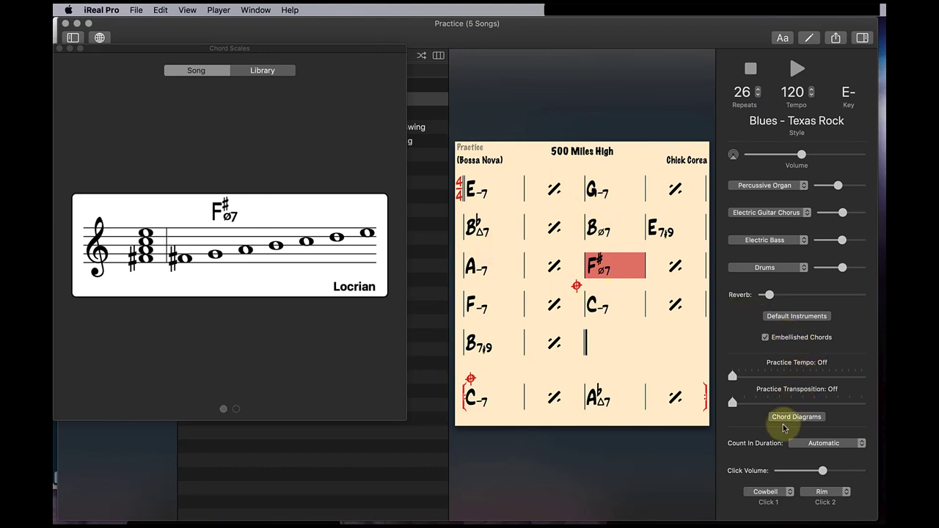
{"action": "left_click", "coordinate": [262, 71]}
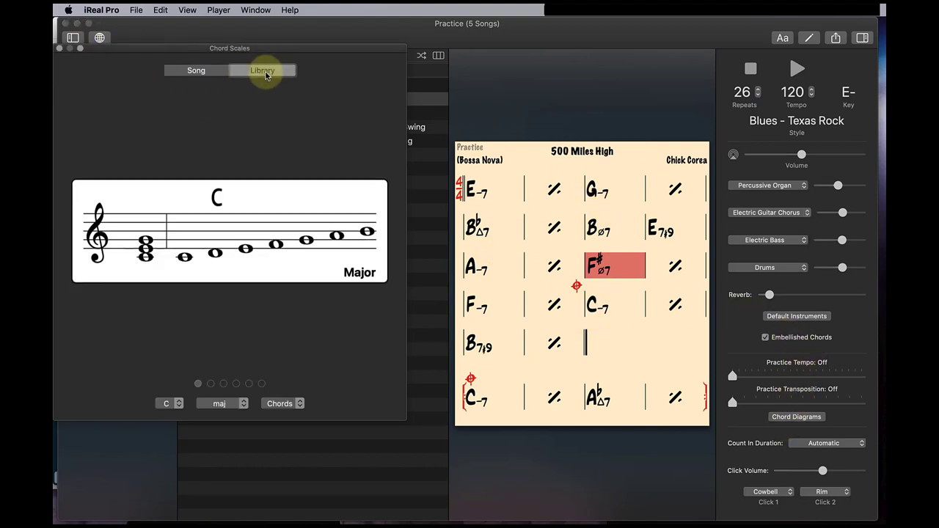
{"action": "left_click", "coordinate": [210, 71]}
{"action": "left_click", "coordinate": [58, 48]}
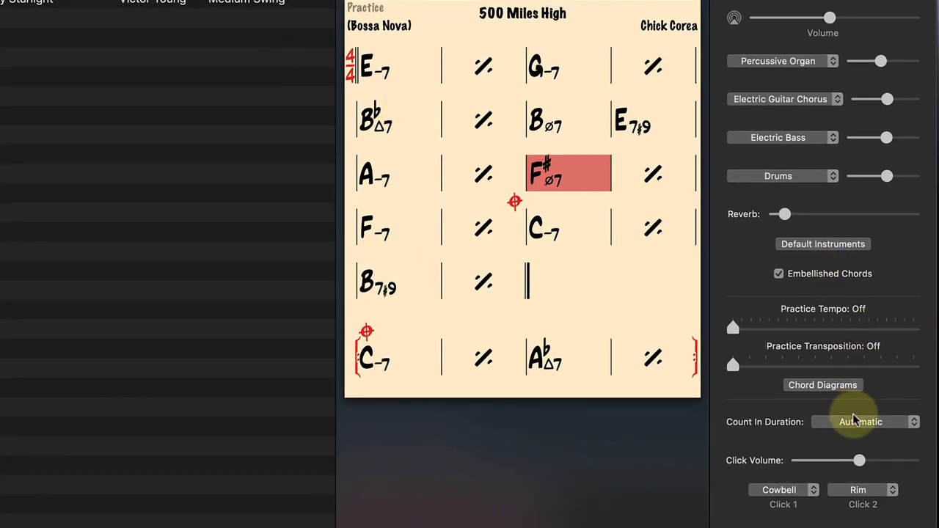
Step: Set a one-measure count-in and choose the Jazz Up Tempo Swing 2 style
{"action": "left_click", "coordinate": [877, 429]}
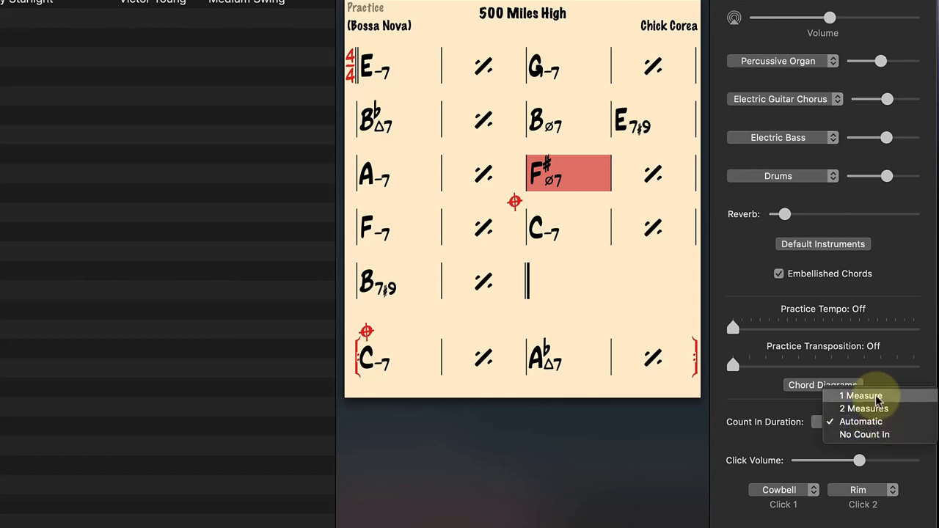
{"action": "left_click", "coordinate": [862, 396]}
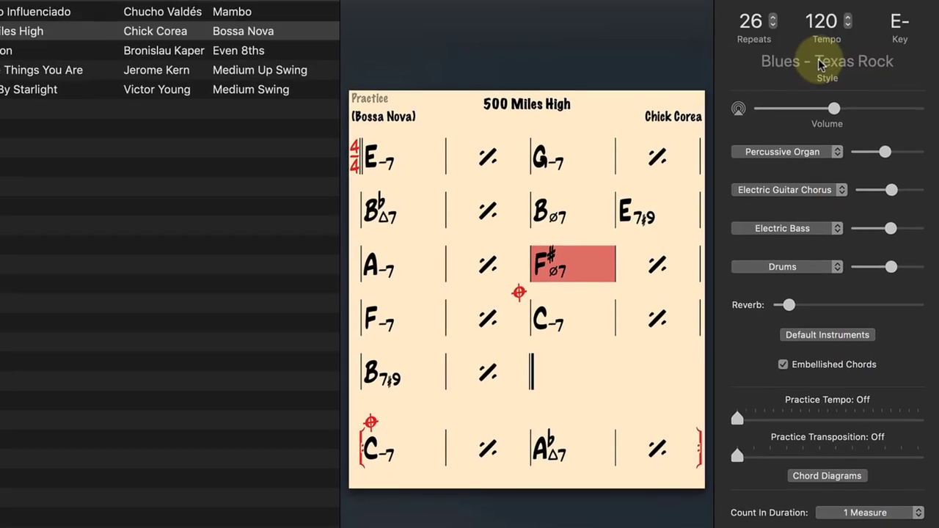
{"action": "left_click", "coordinate": [835, 105]}
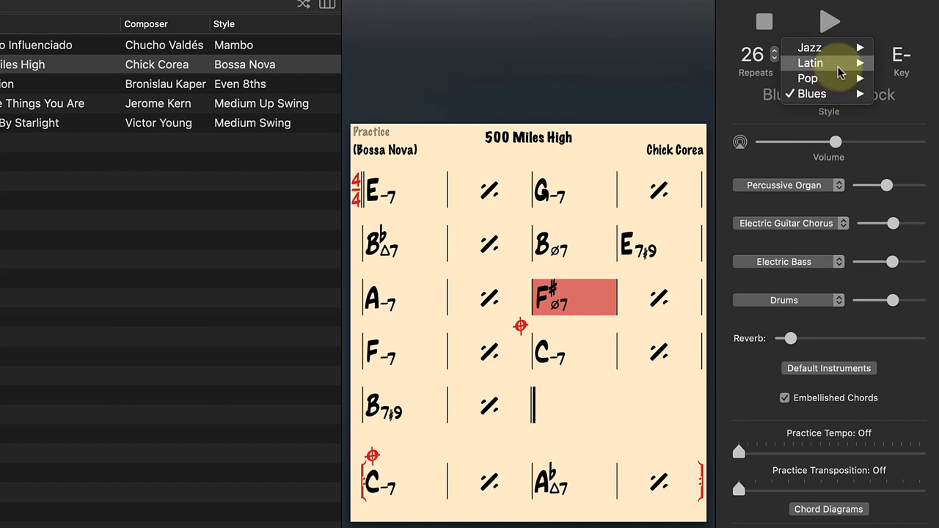
{"action": "mouse_move", "coordinate": [844, 47]}
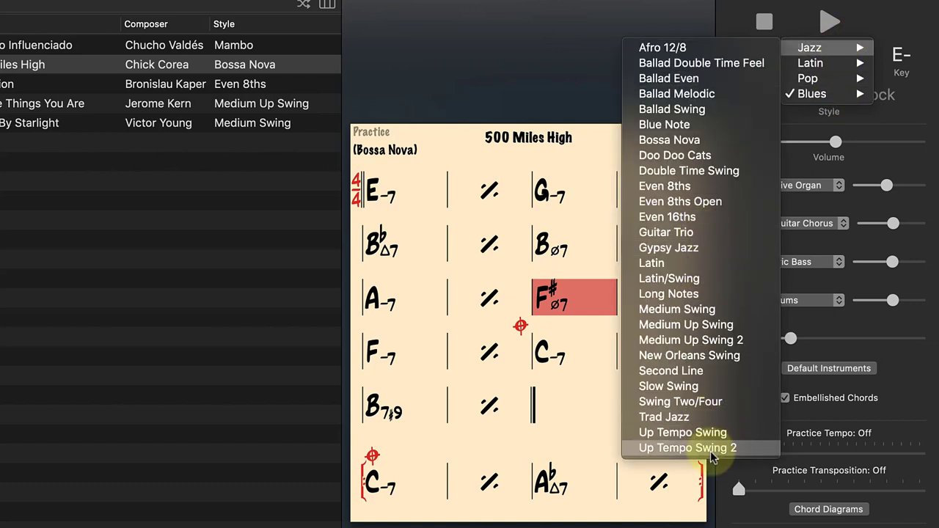
{"action": "left_click", "coordinate": [668, 449]}
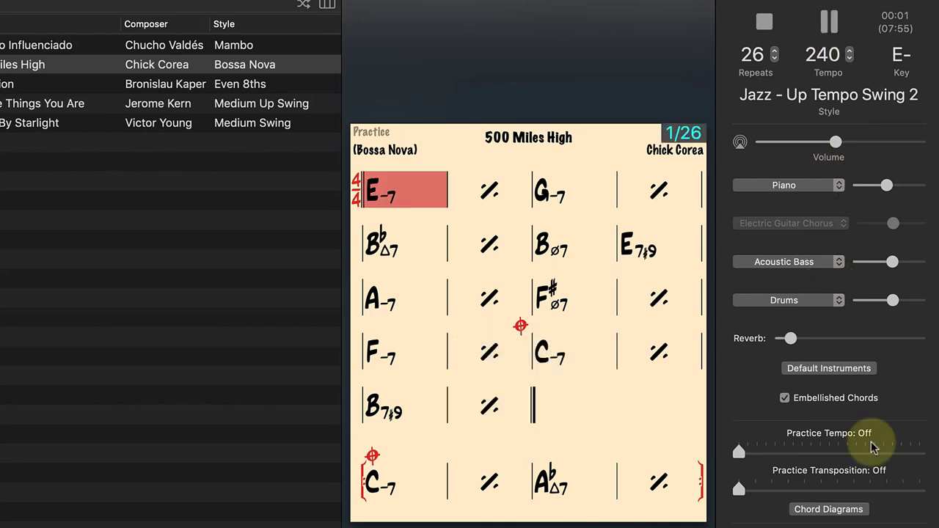
Step: Test playback with an automatic count-in, then set the count-in back to 1 measure
{"action": "left_click", "coordinate": [834, 26]}
{"action": "left_click", "coordinate": [803, 499]}
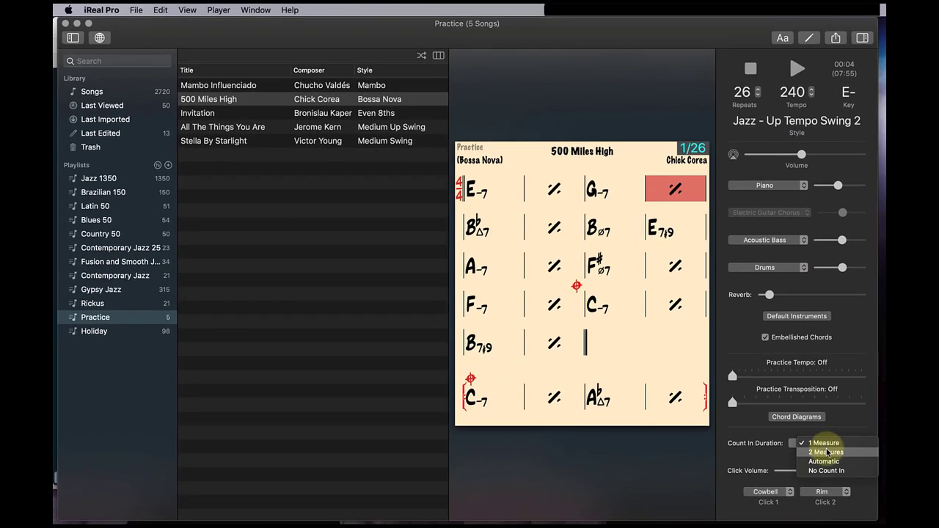
{"action": "left_click", "coordinate": [824, 461]}
{"action": "left_click", "coordinate": [797, 68]}
{"action": "left_click", "coordinate": [794, 69]}
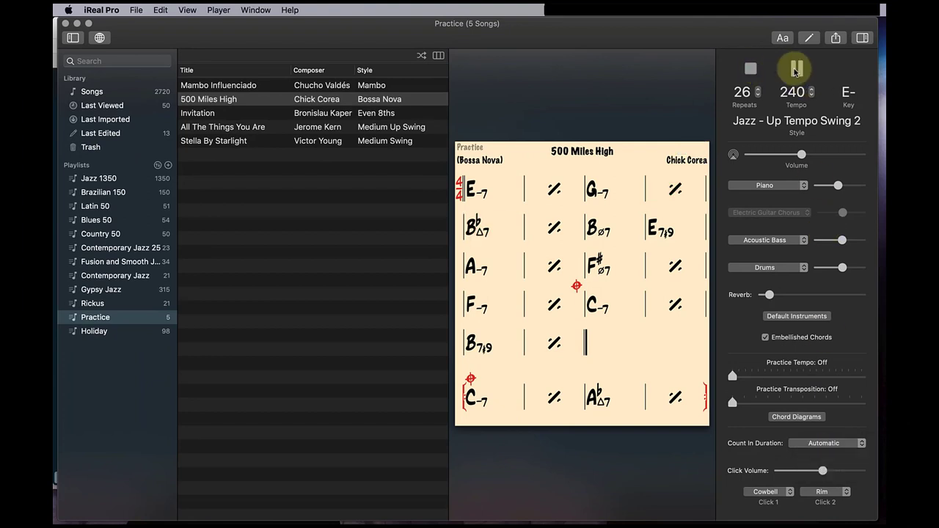
{"action": "left_click", "coordinate": [748, 69]}
{"action": "left_click", "coordinate": [830, 443]}
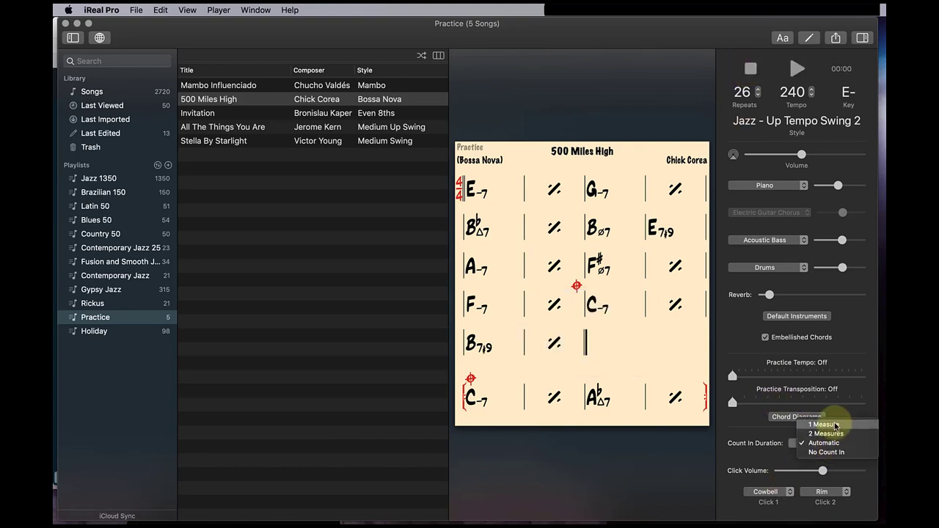
{"action": "left_click", "coordinate": [834, 419]}
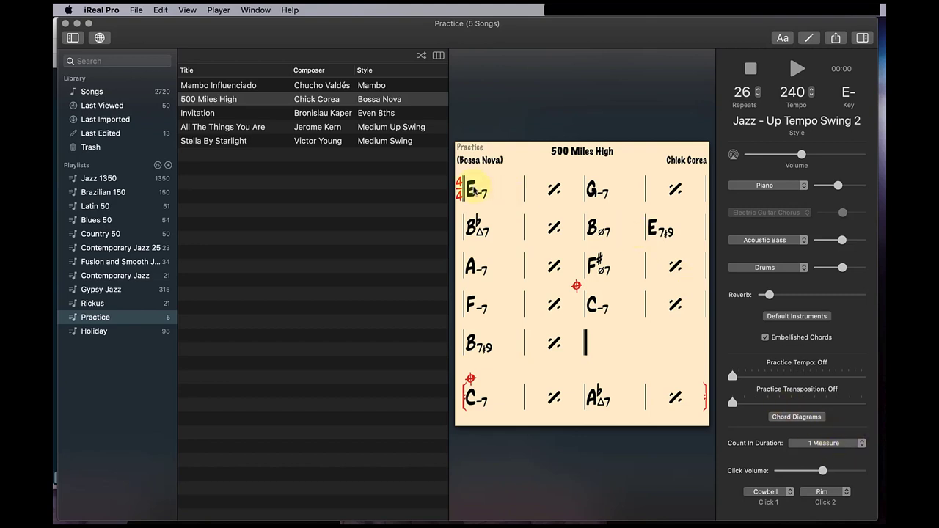
{"action": "left_click", "coordinate": [798, 123]}
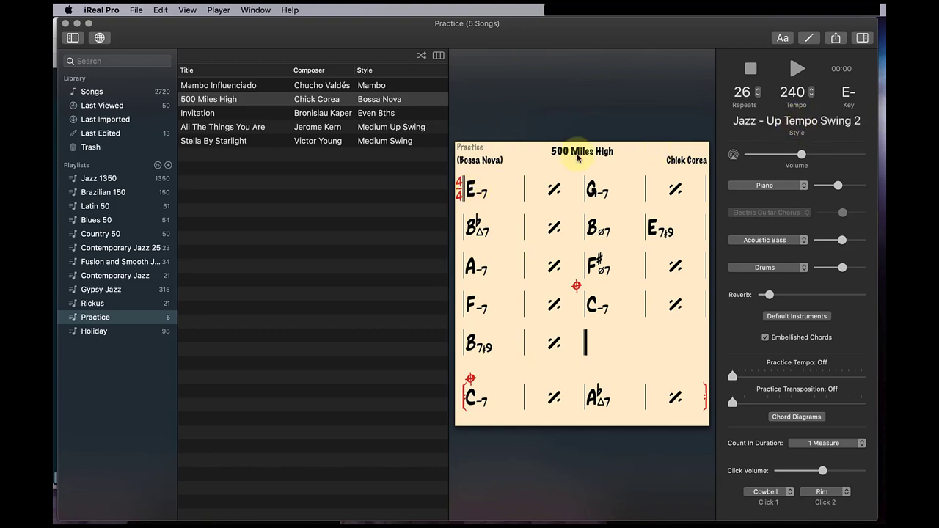
Step: Select the bars from B∅7 through E7♭9 into the A-7 row and loop playback over them
{"action": "left_click", "coordinate": [474, 193]}
{"action": "left_click", "coordinate": [475, 229]}
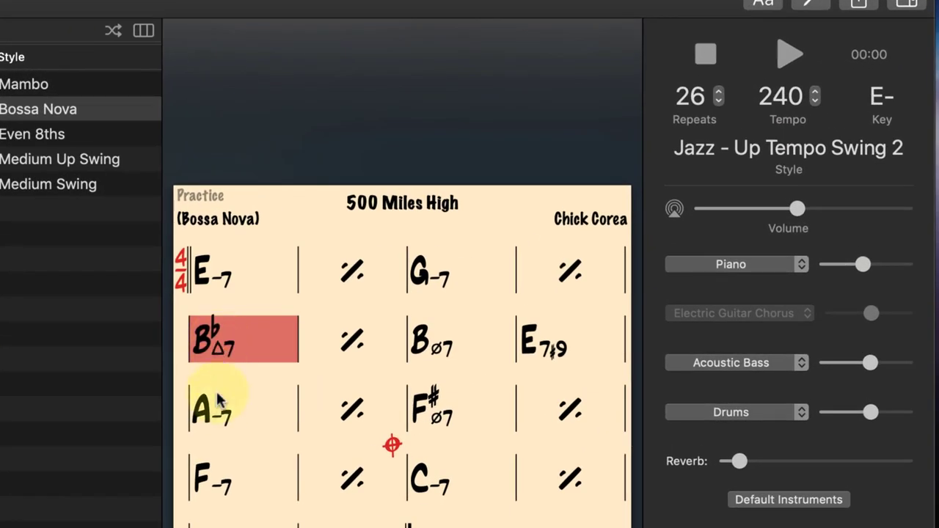
{"action": "left_click", "coordinate": [220, 400]}
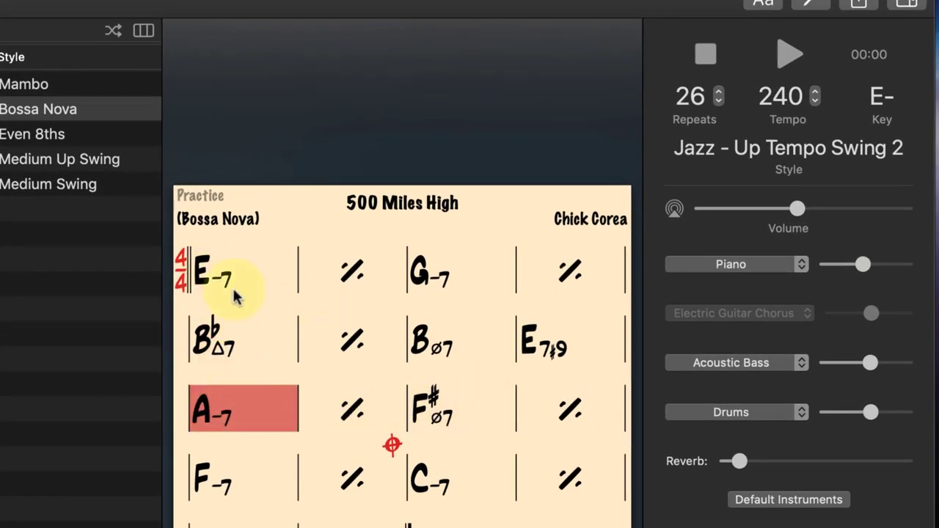
{"action": "left_click", "coordinate": [220, 345]}
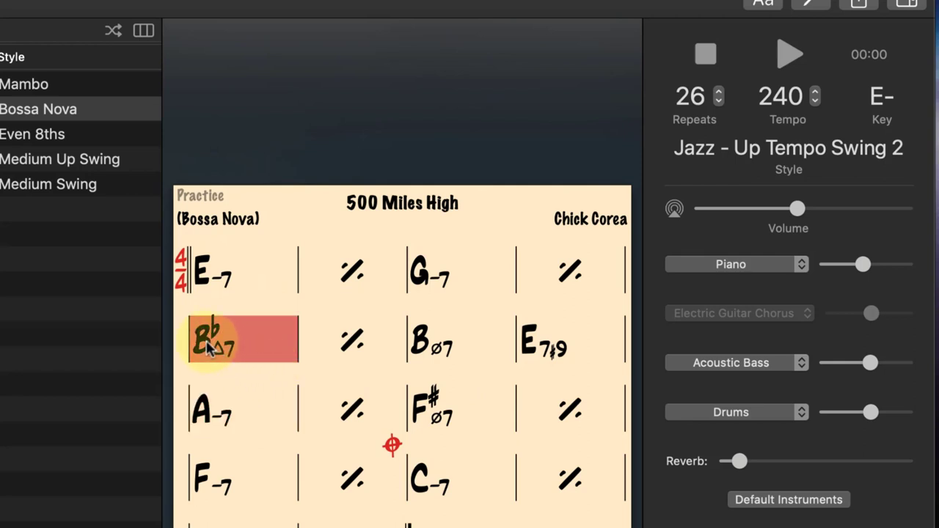
{"action": "left_click", "coordinate": [415, 346], "text": "shift"}
{"action": "left_click", "coordinate": [567, 350], "text": "shift"}
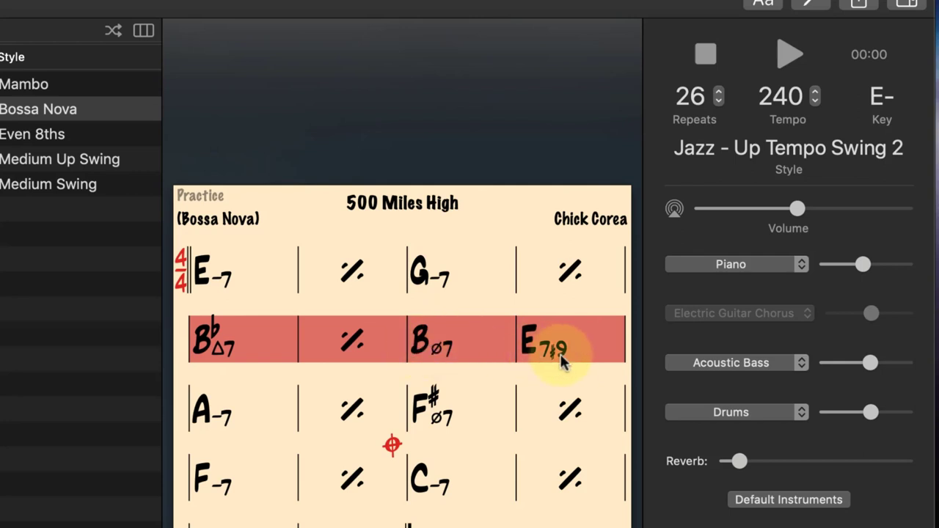
{"action": "left_click", "coordinate": [412, 353]}
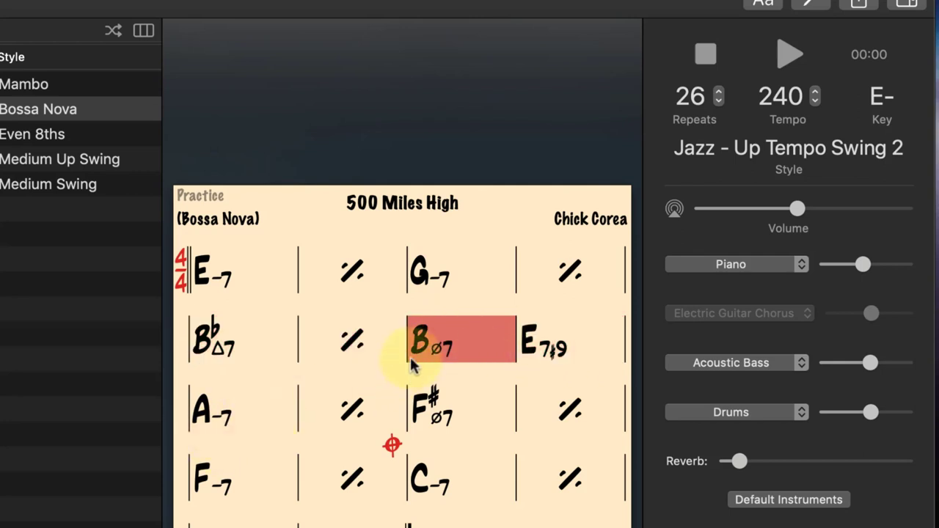
{"action": "left_click", "coordinate": [600, 358], "text": "shift"}
{"action": "left_click", "coordinate": [322, 404], "text": "shift"}
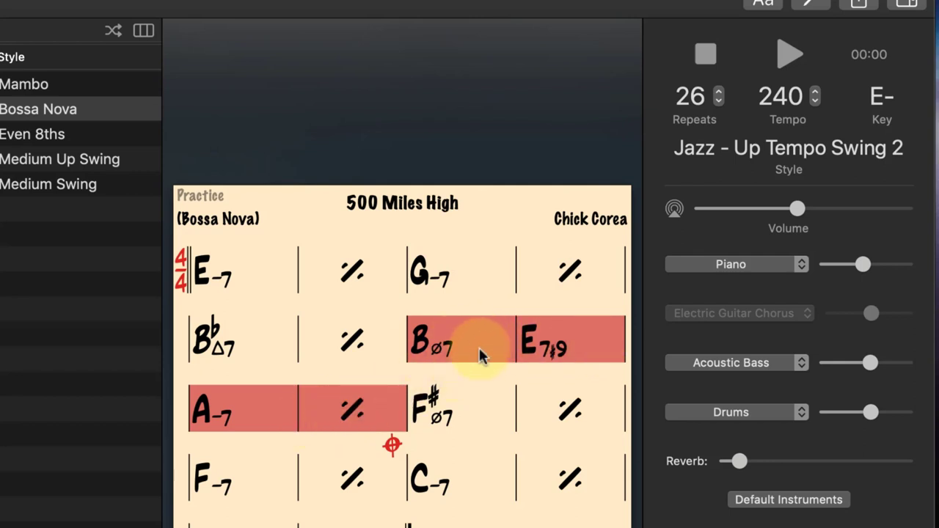
{"action": "left_click", "coordinate": [791, 56]}
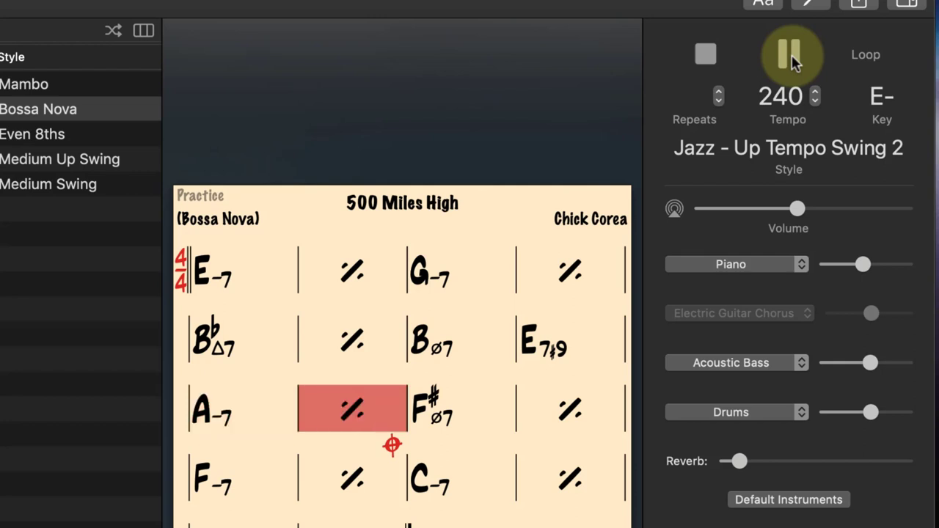
Step: Lower the tempo by steps of five, then enter 80 and play the loop before stopping
{"action": "left_click", "coordinate": [815, 101]}
{"action": "left_click", "coordinate": [814, 101]}
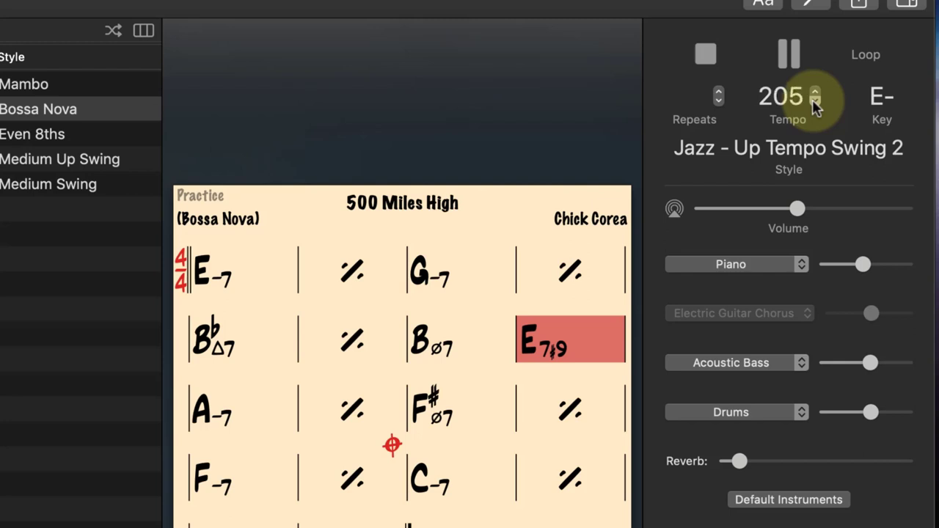
{"action": "left_click", "coordinate": [815, 101]}
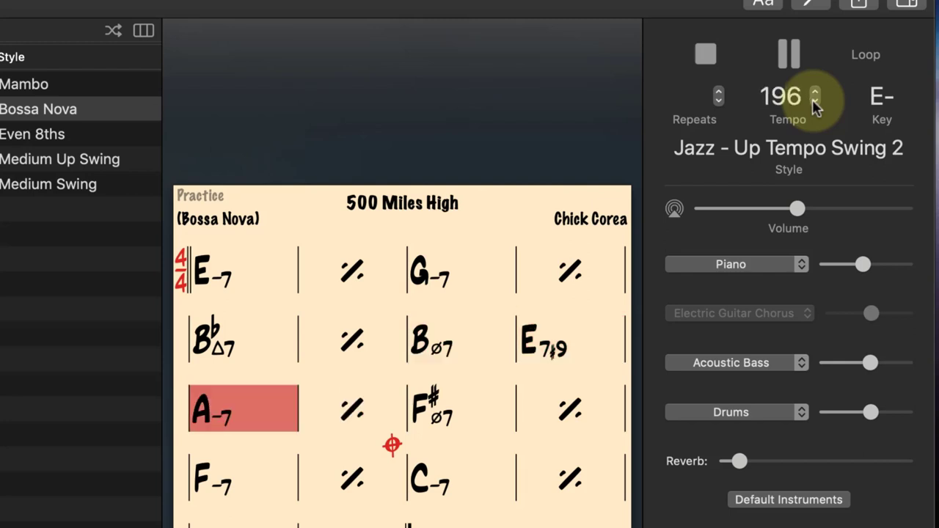
{"action": "left_click", "coordinate": [790, 55]}
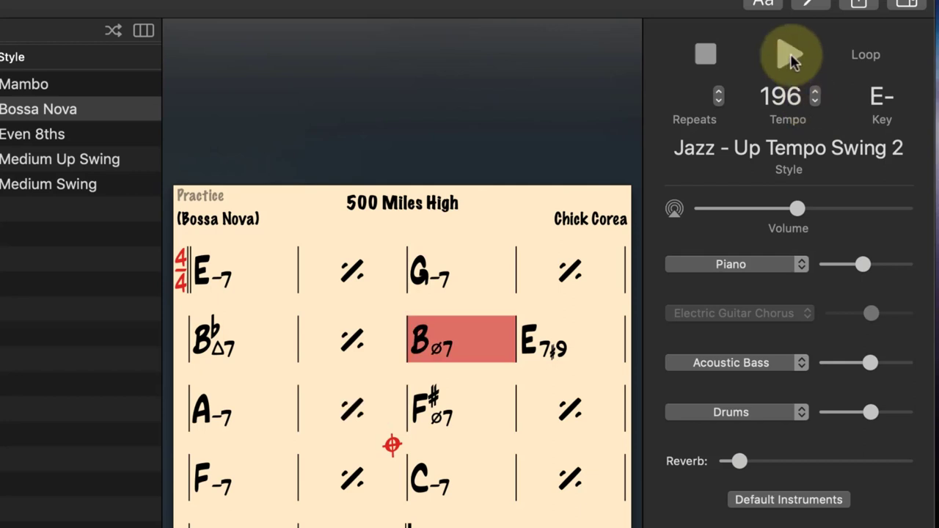
{"action": "double_click", "coordinate": [785, 92]}
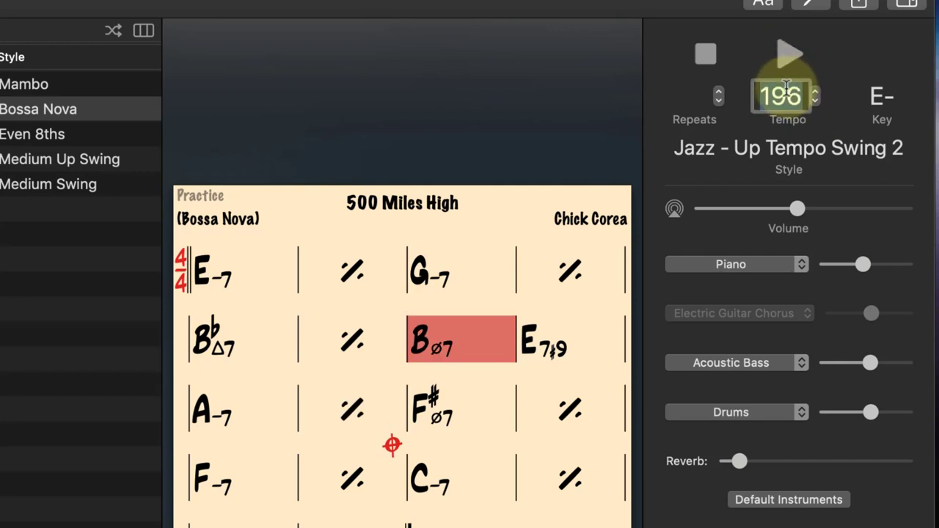
{"action": "type", "text": "80"}
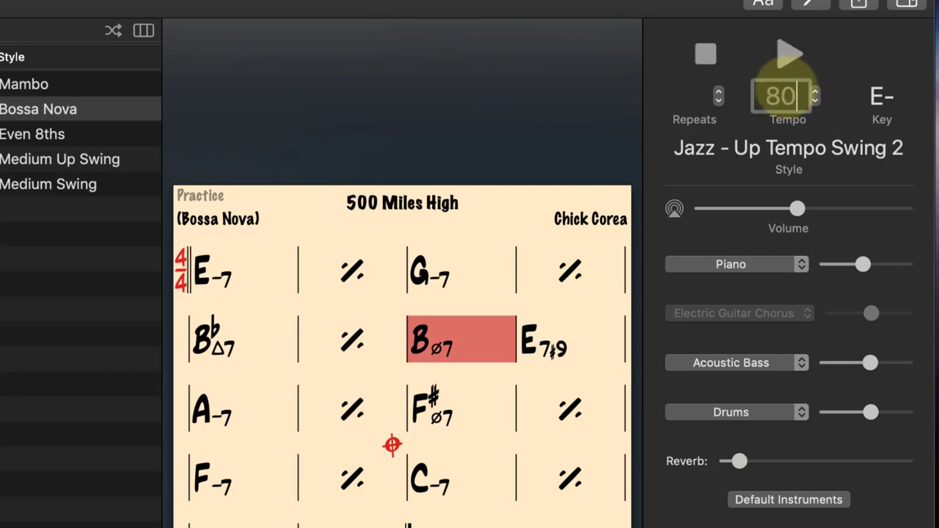
{"action": "key", "text": "Return"}
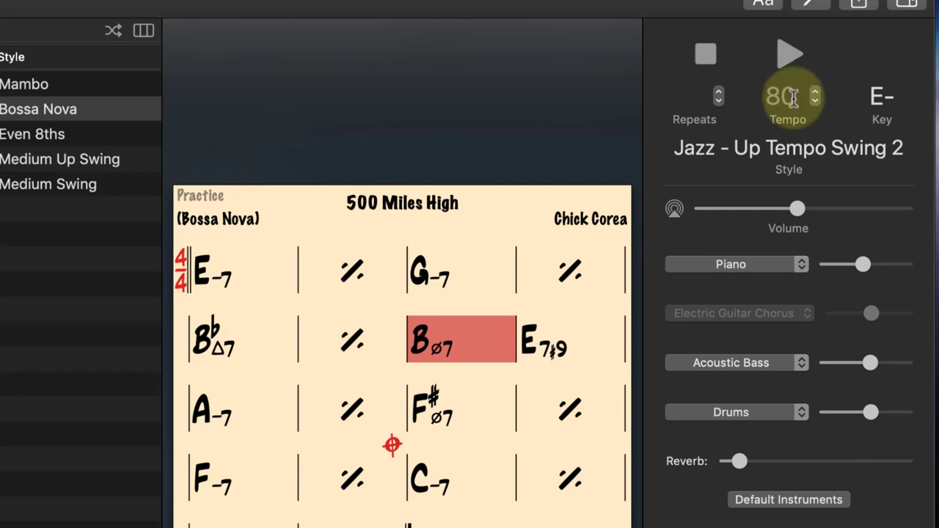
{"action": "left_click", "coordinate": [791, 57]}
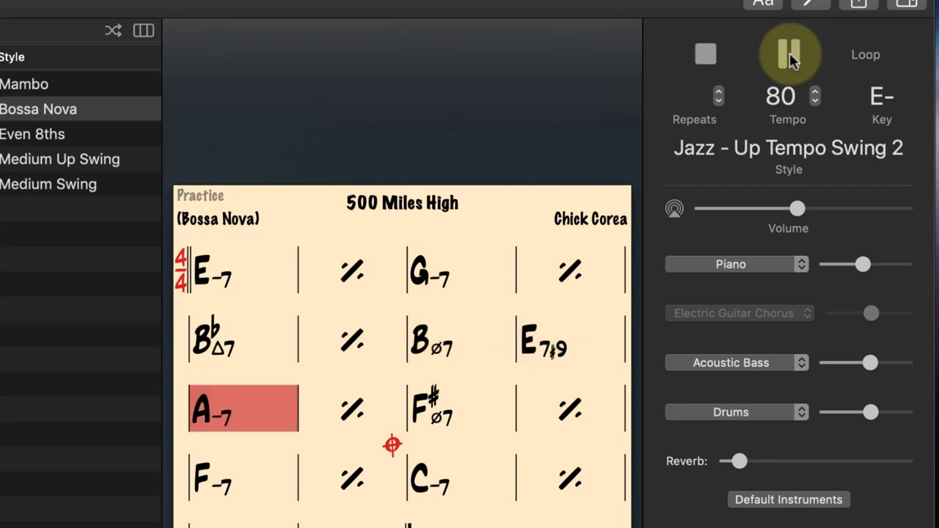
{"action": "left_click", "coordinate": [705, 50]}
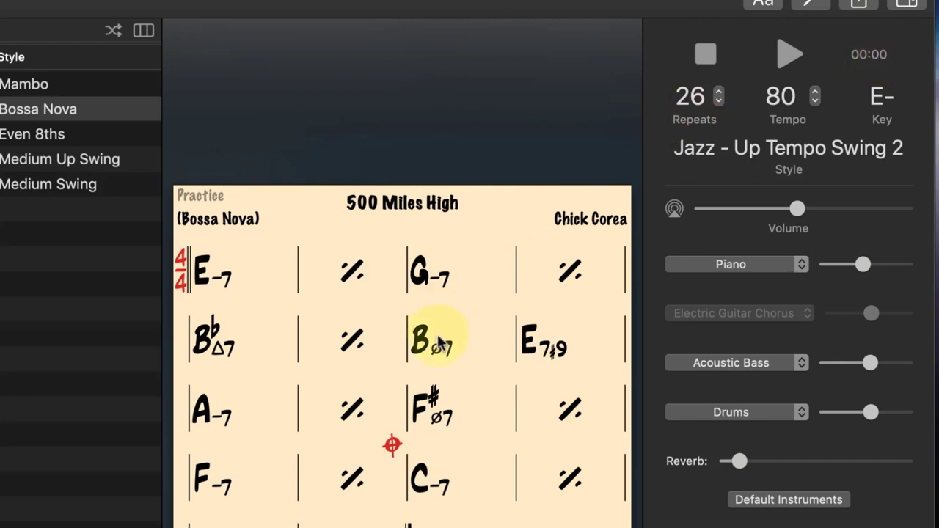
Step: Try the Blues Texas Rock accompaniment style
{"action": "left_click", "coordinate": [704, 53]}
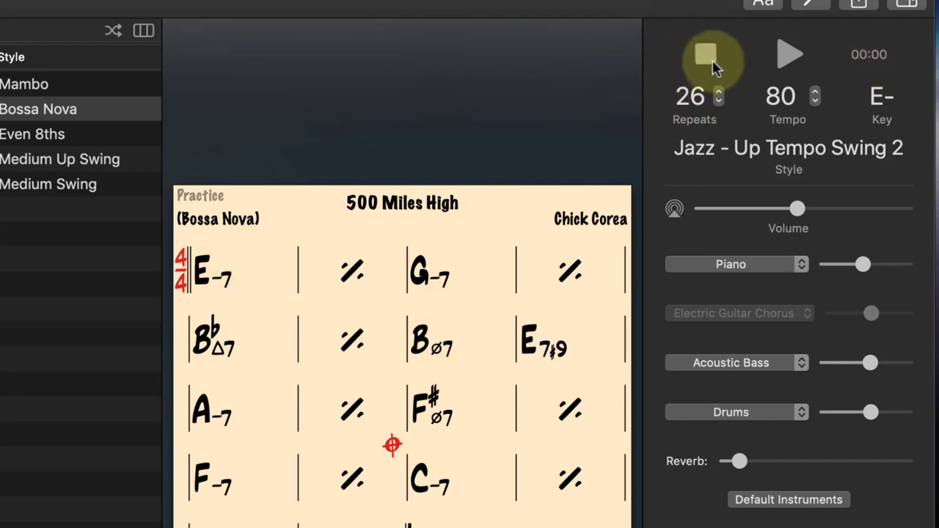
{"action": "left_click", "coordinate": [790, 152]}
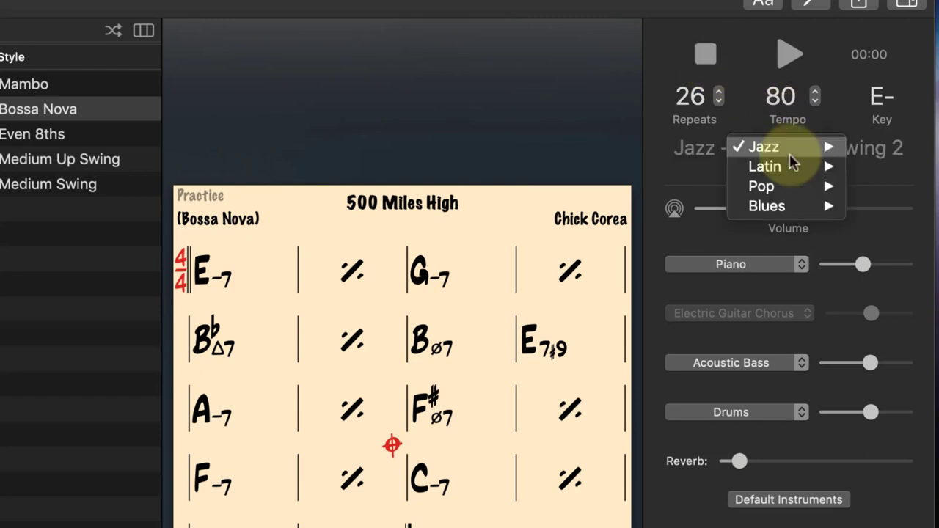
{"action": "mouse_move", "coordinate": [791, 170]}
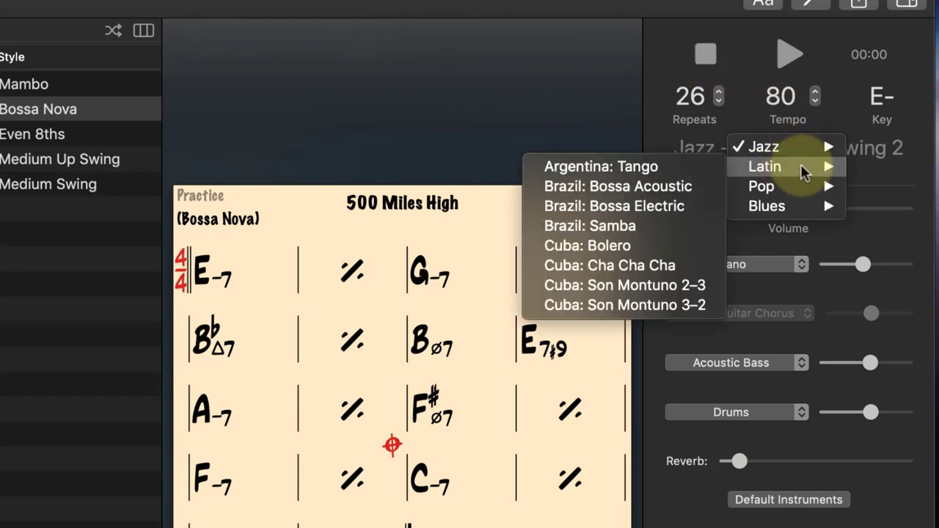
{"action": "left_click", "coordinate": [902, 183]}
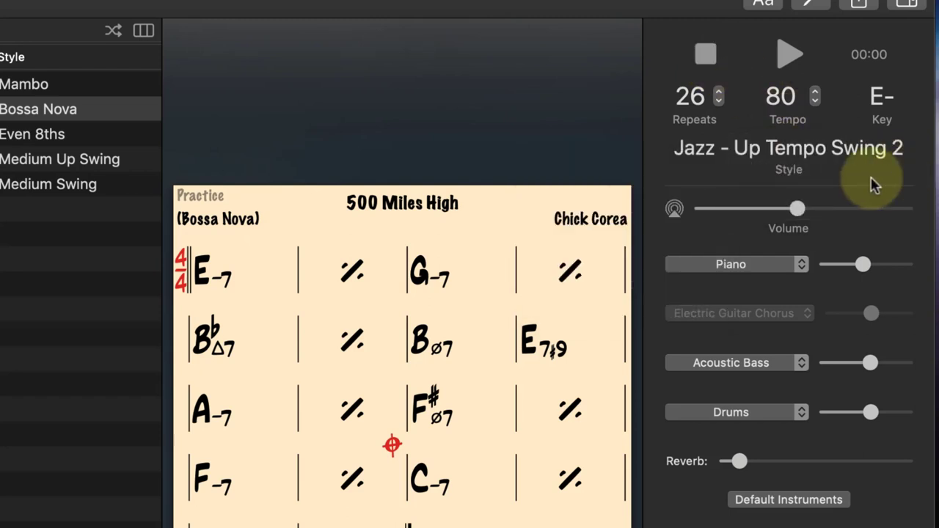
{"action": "left_click", "coordinate": [807, 153]}
{"action": "mouse_move", "coordinate": [799, 209]}
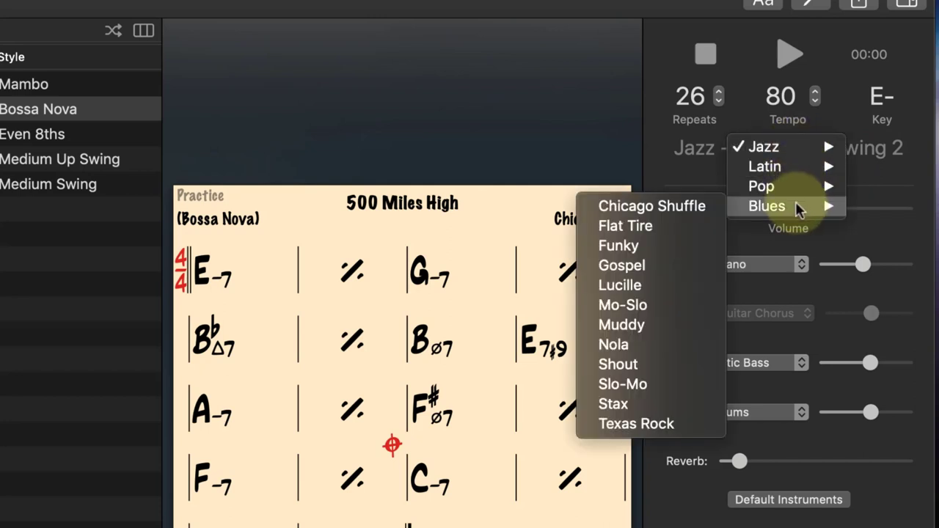
{"action": "left_click", "coordinate": [642, 424]}
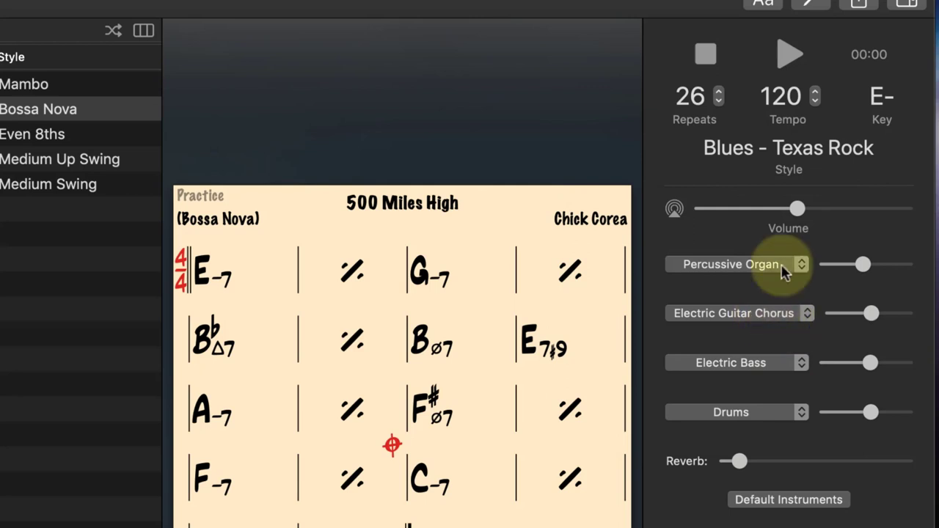
Step: Look through the guitar and keyboard sound choices without changing them
{"action": "left_click", "coordinate": [800, 314]}
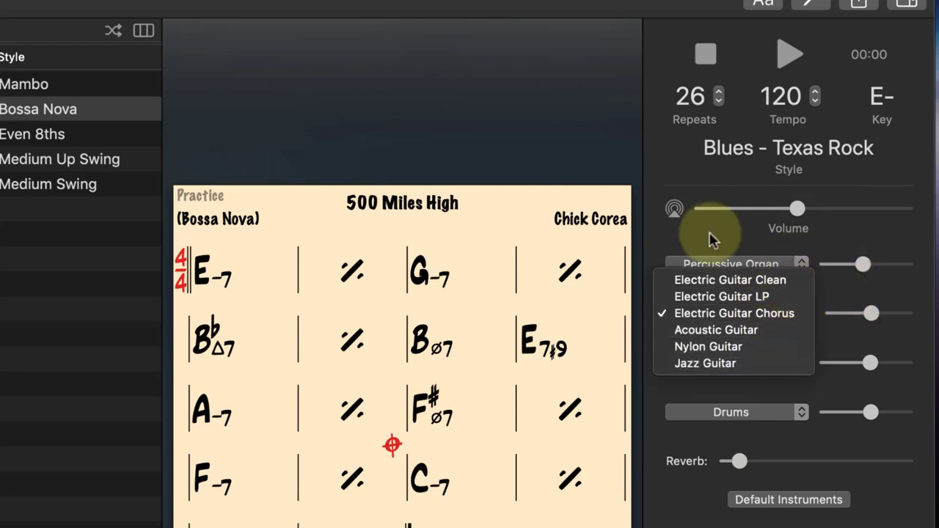
{"action": "left_click", "coordinate": [738, 272]}
{"action": "left_click", "coordinate": [737, 271]}
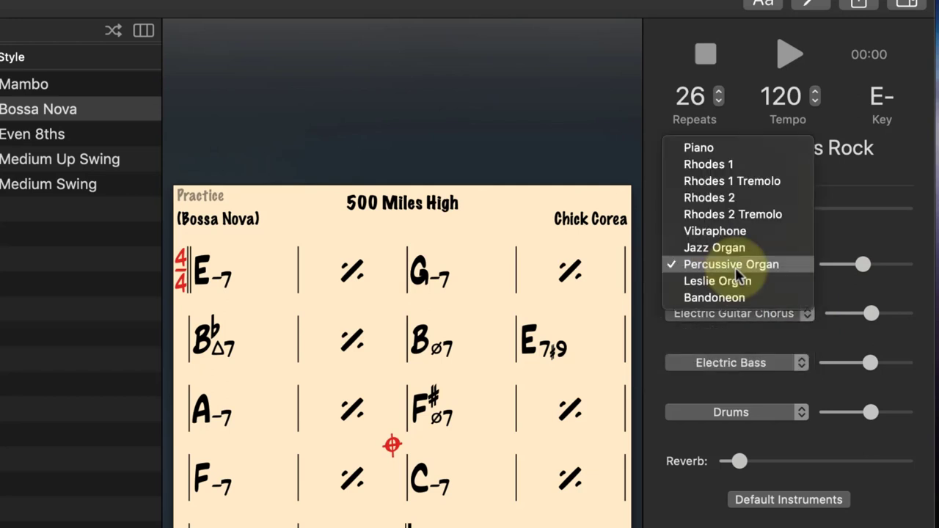
{"action": "left_click", "coordinate": [657, 188]}
Step: Switch to the Jazz Bossa Nova style and bring up the Rhodes 1 keyboard sound choices
{"action": "left_click", "coordinate": [790, 149]}
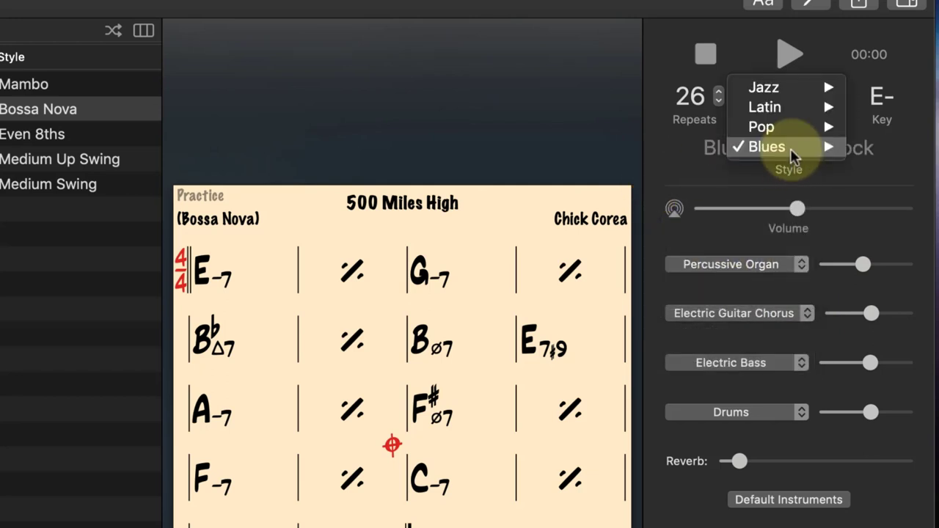
{"action": "mouse_move", "coordinate": [790, 109]}
{"action": "mouse_move", "coordinate": [765, 88]}
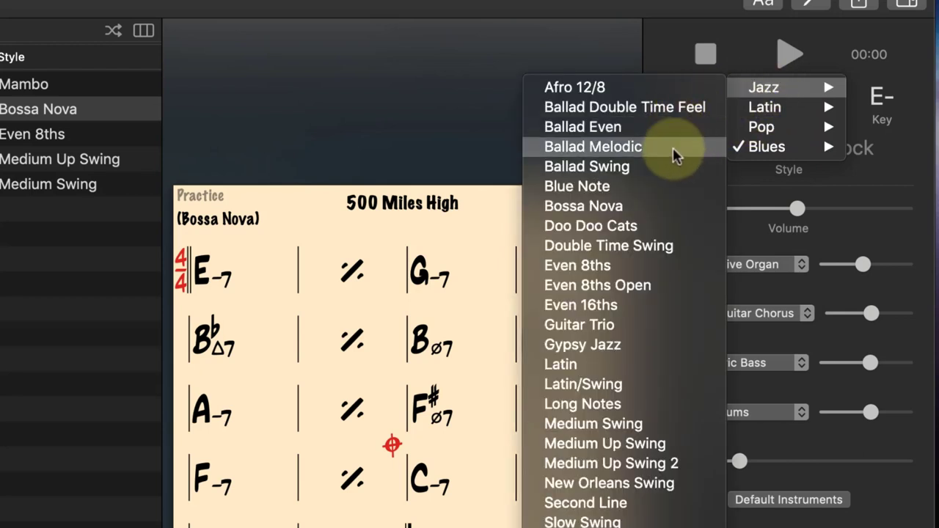
{"action": "left_click", "coordinate": [662, 206]}
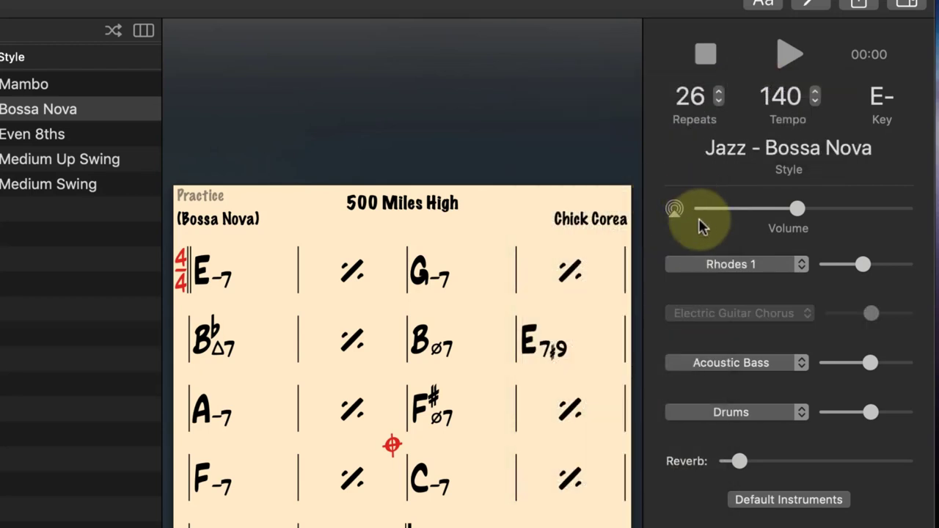
{"action": "left_click", "coordinate": [764, 263]}
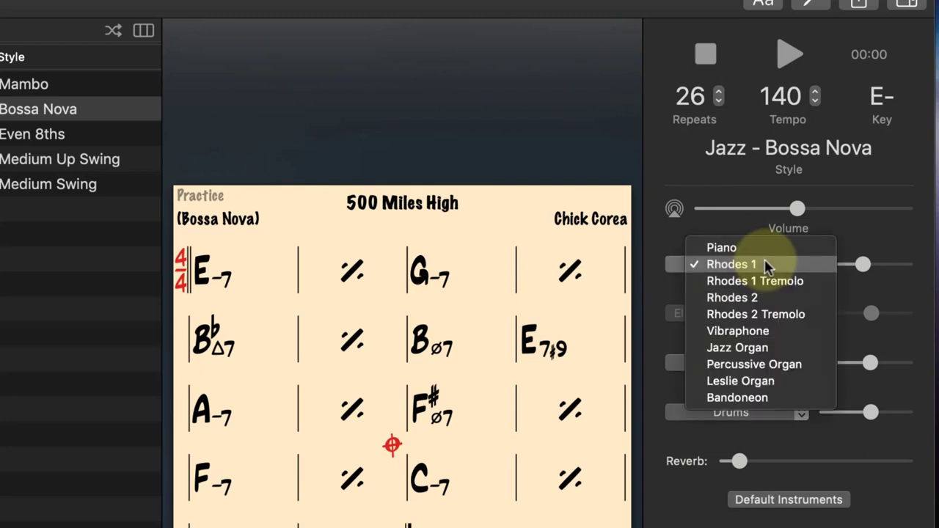
{"action": "left_click", "coordinate": [764, 264]}
{"action": "left_click", "coordinate": [766, 263]}
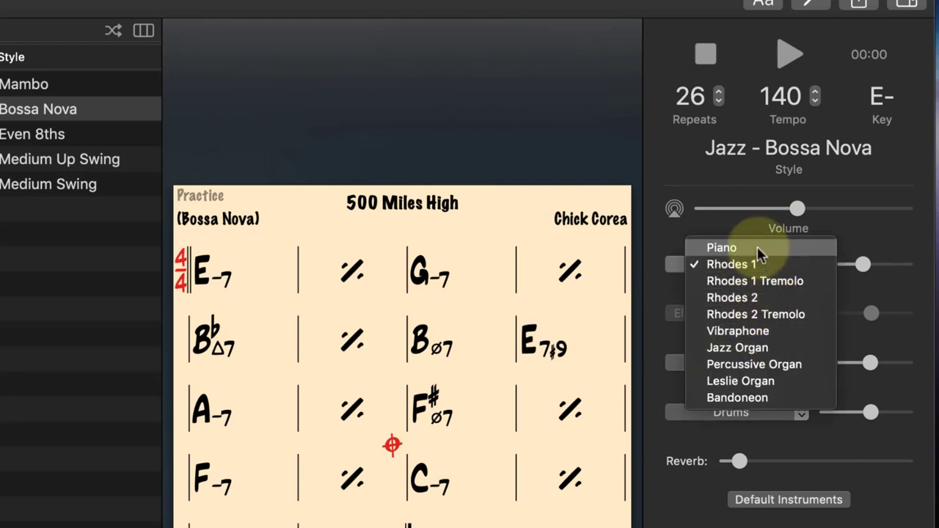
Step: Keep Rhodes 1 as the keyboard sound and open the Invitation chart
{"action": "left_click", "coordinate": [757, 261]}
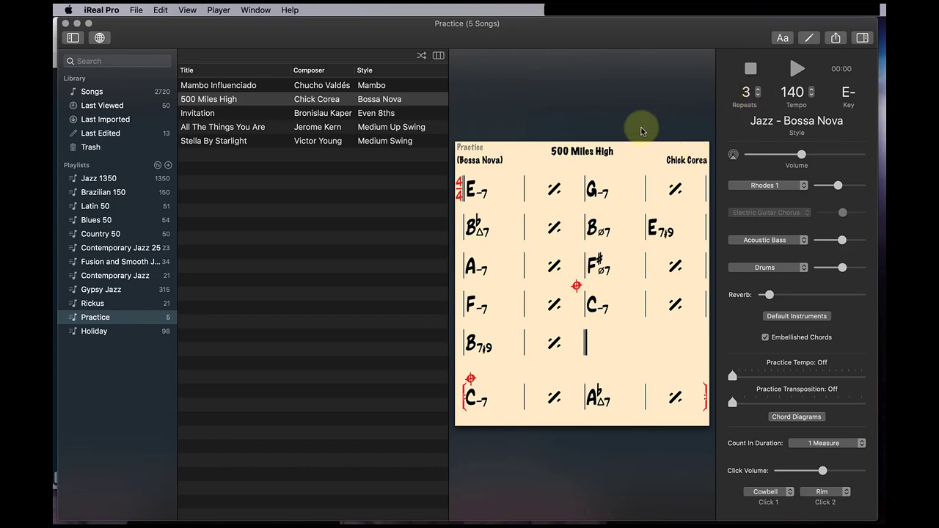
{"action": "left_click", "coordinate": [207, 113]}
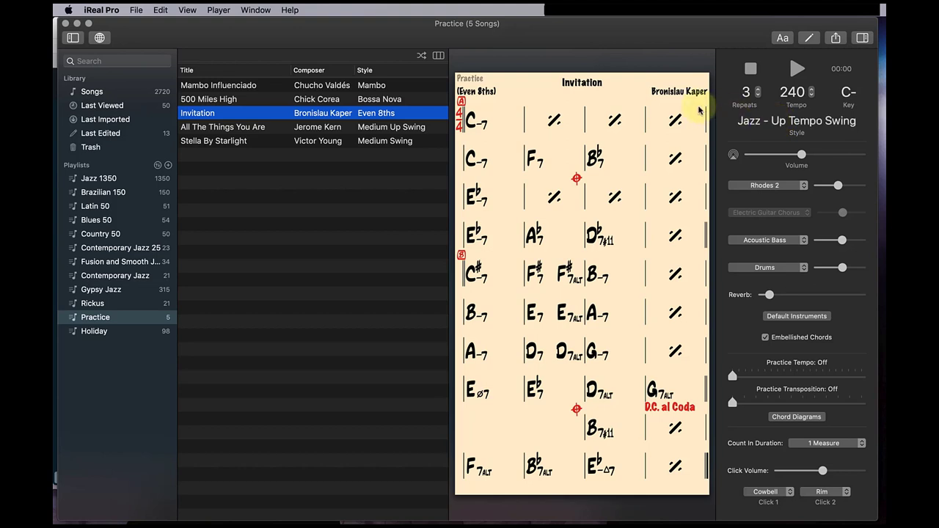
Step: Set Invitation to the Jazz – Medium Up Swing style at tempo 160, keeping 3 repeats in C-
{"action": "left_click", "coordinate": [750, 120]}
{"action": "left_click", "coordinate": [791, 125]}
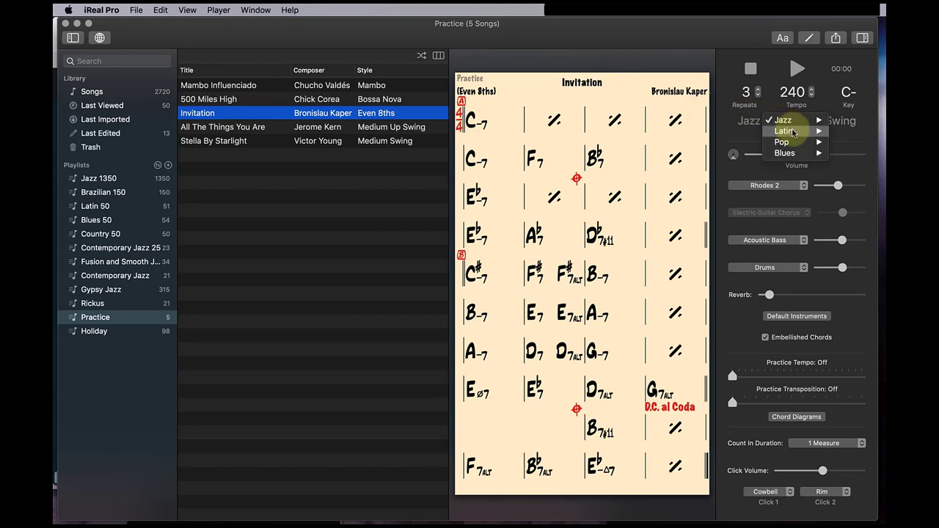
{"action": "mouse_move", "coordinate": [794, 127]}
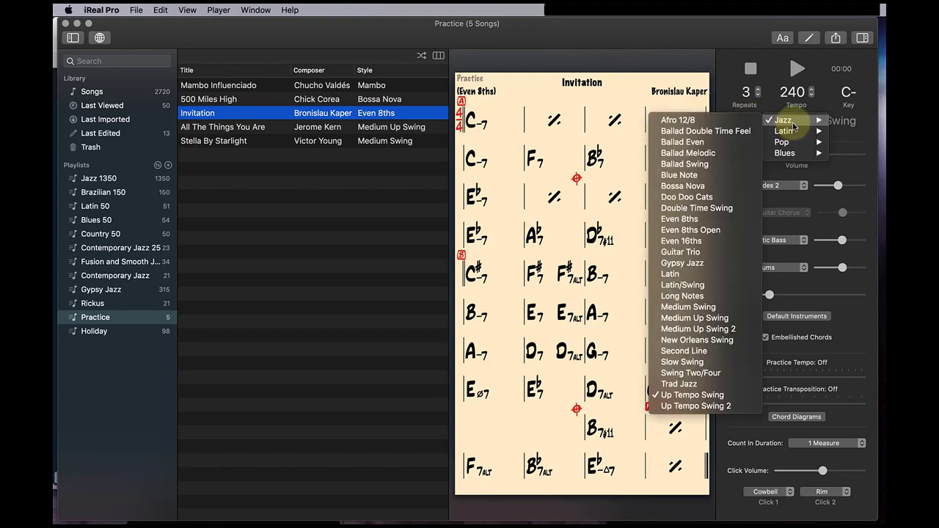
{"action": "left_click", "coordinate": [725, 87]}
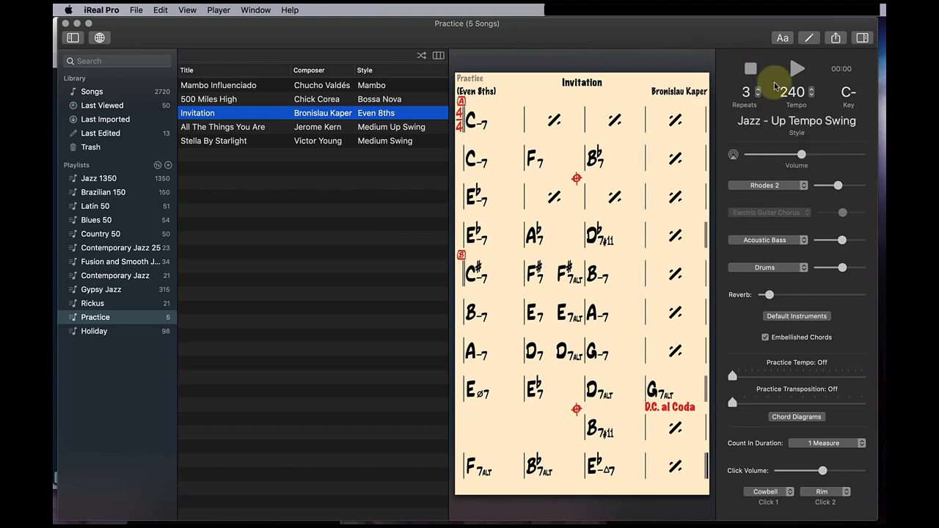
{"action": "left_click", "coordinate": [804, 125]}
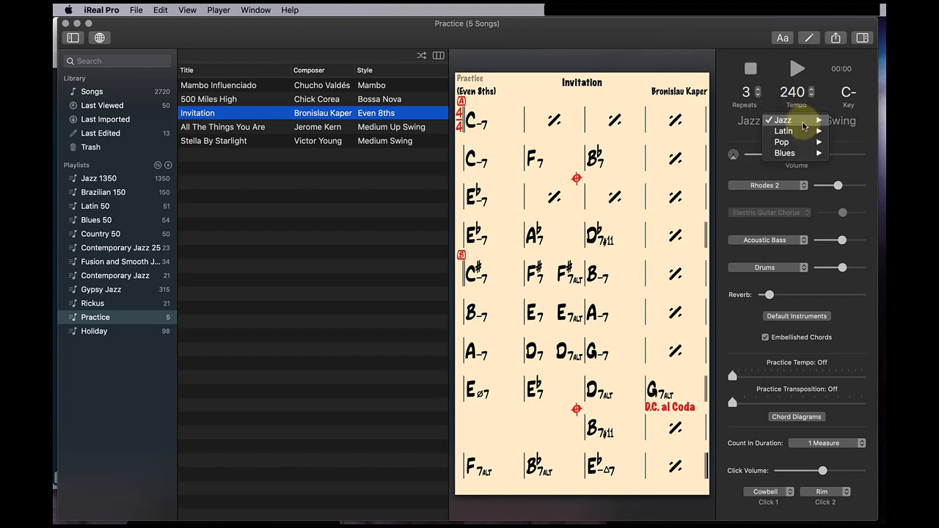
{"action": "left_click", "coordinate": [849, 121]}
{"action": "left_click", "coordinate": [805, 123]}
{"action": "mouse_move", "coordinate": [807, 124]}
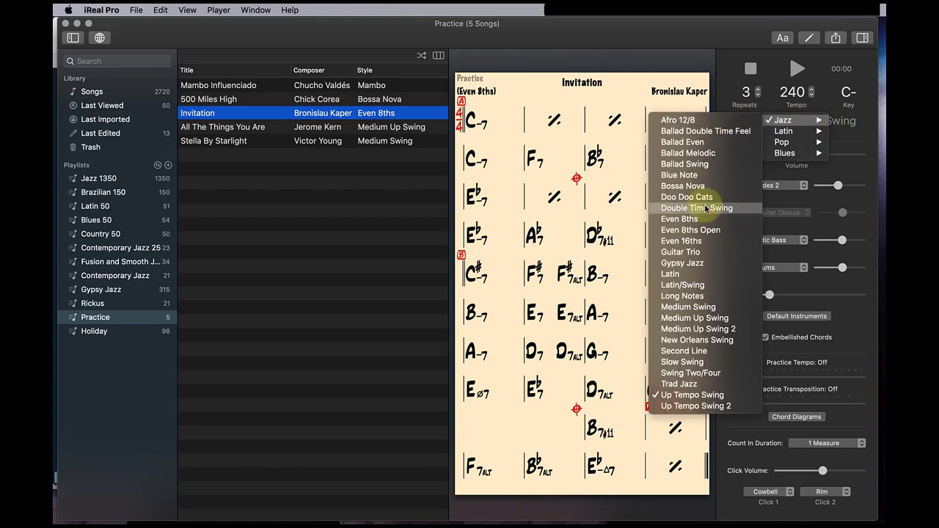
{"action": "left_click", "coordinate": [697, 318]}
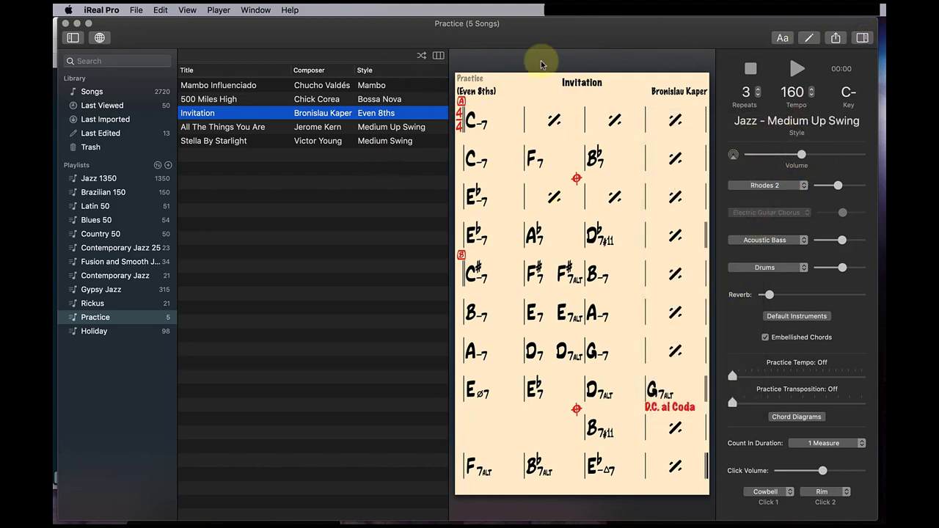
Step: Toggle the playback settings panel a few times, leaving it hidden
{"action": "left_click", "coordinate": [863, 38]}
{"action": "left_click", "coordinate": [863, 38]}
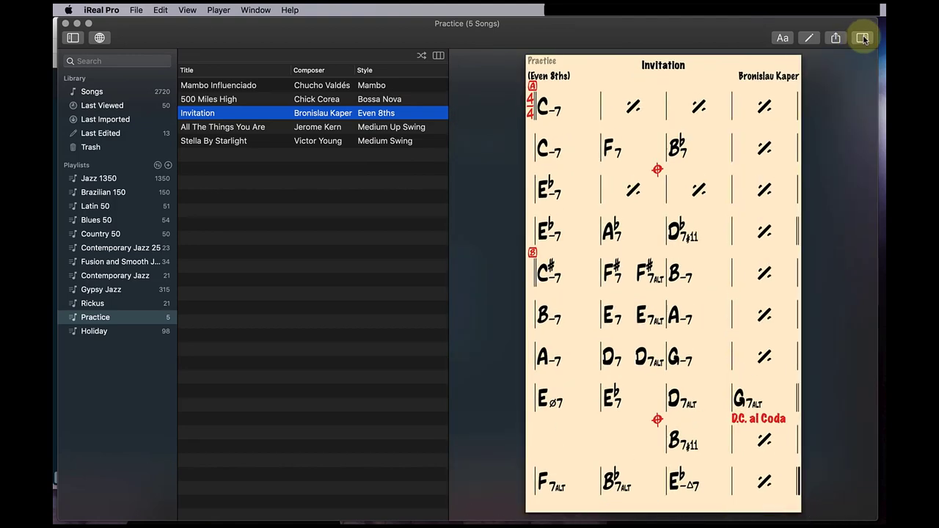
{"action": "left_click", "coordinate": [863, 38]}
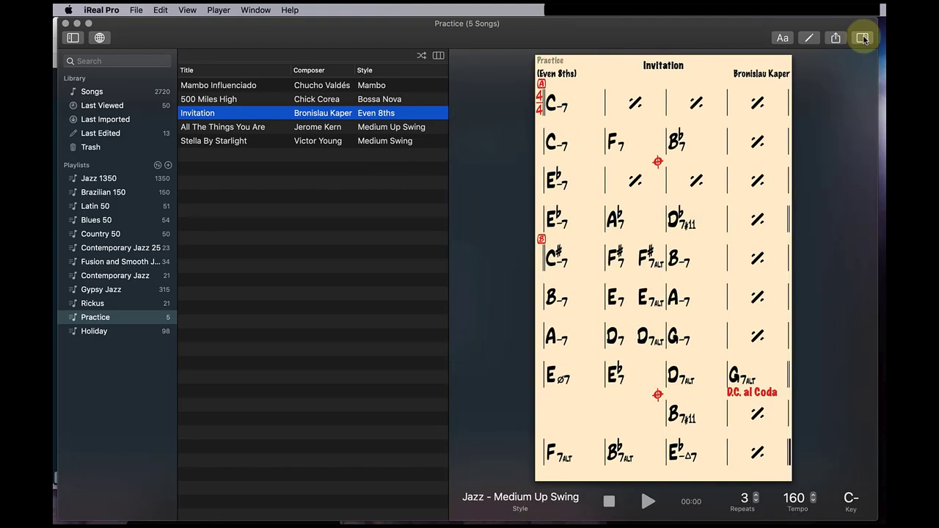
{"action": "left_click", "coordinate": [863, 38]}
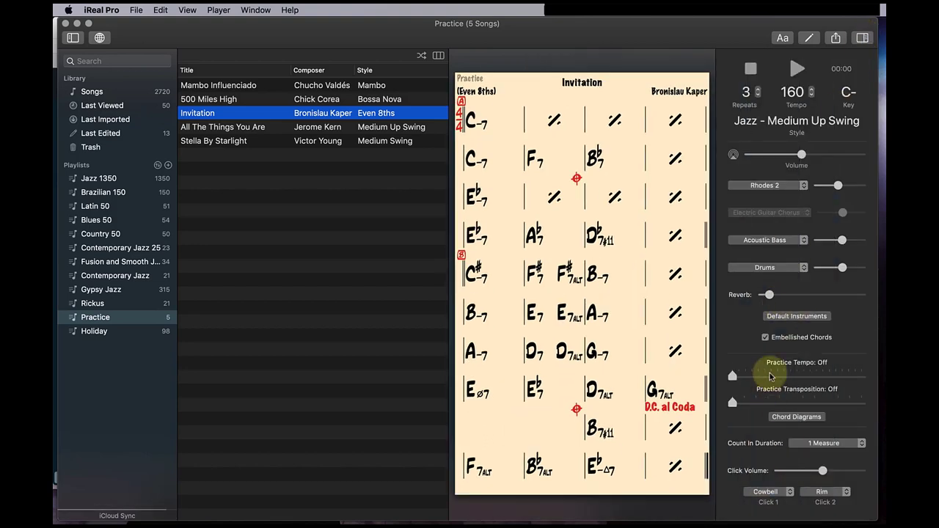
{"action": "left_click", "coordinate": [863, 38]}
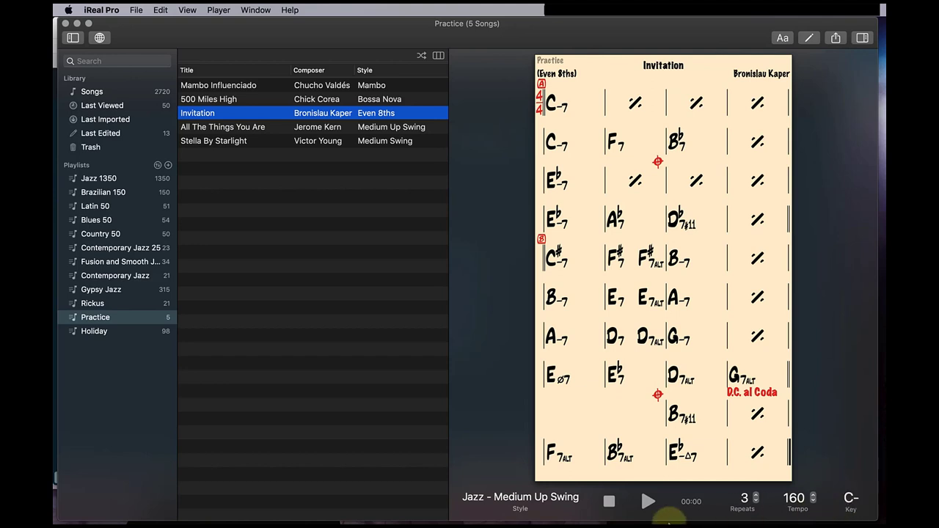
Step: Return the song list to columns, open 500 Miles High, and hide the library and song list
{"action": "left_click", "coordinate": [438, 56]}
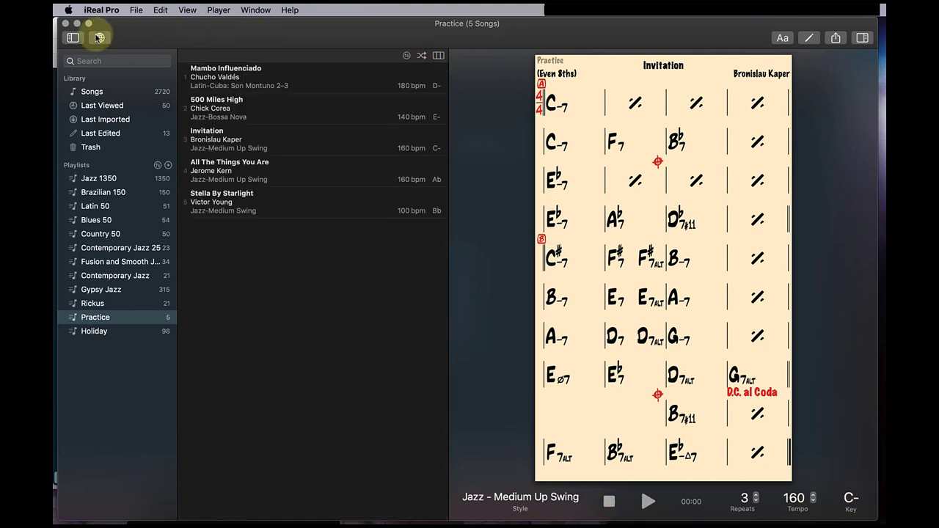
{"action": "left_click", "coordinate": [73, 37]}
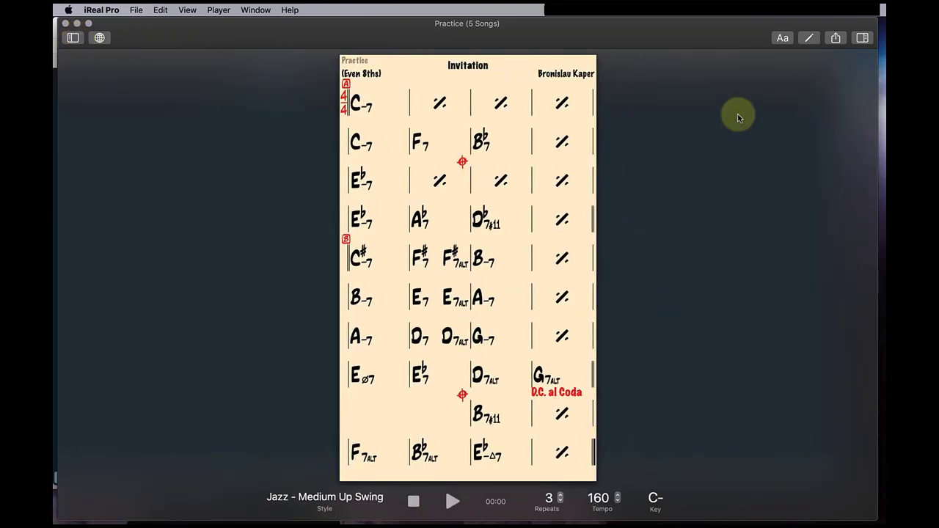
{"action": "left_click", "coordinate": [73, 38]}
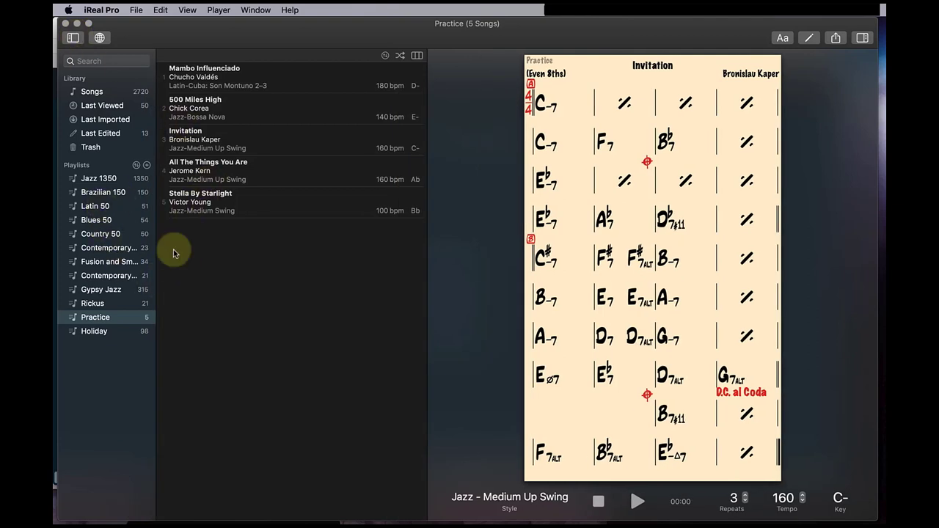
{"action": "left_click", "coordinate": [417, 55]}
{"action": "left_click", "coordinate": [199, 99]}
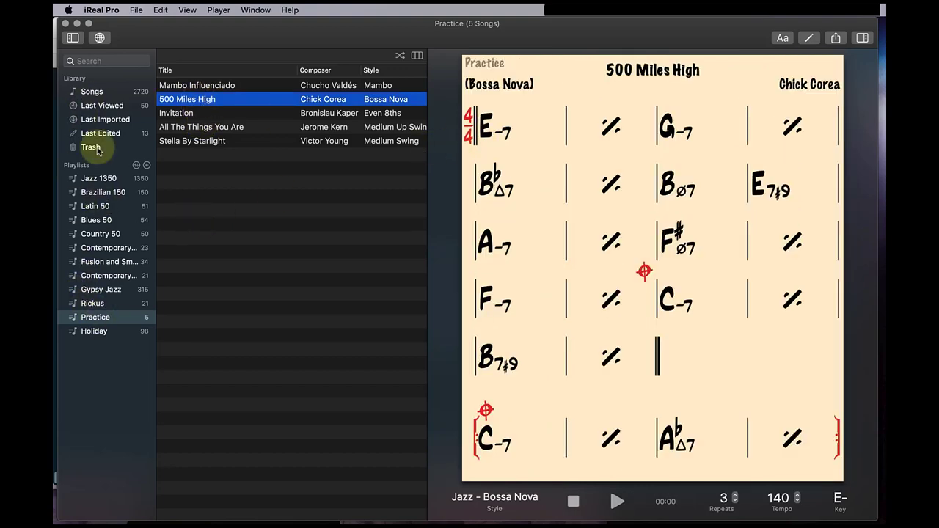
{"action": "left_click", "coordinate": [72, 38]}
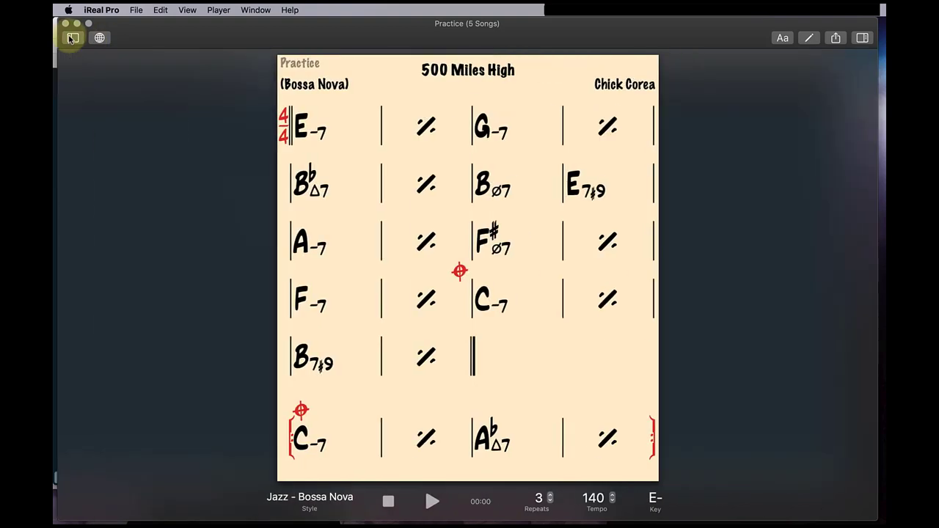